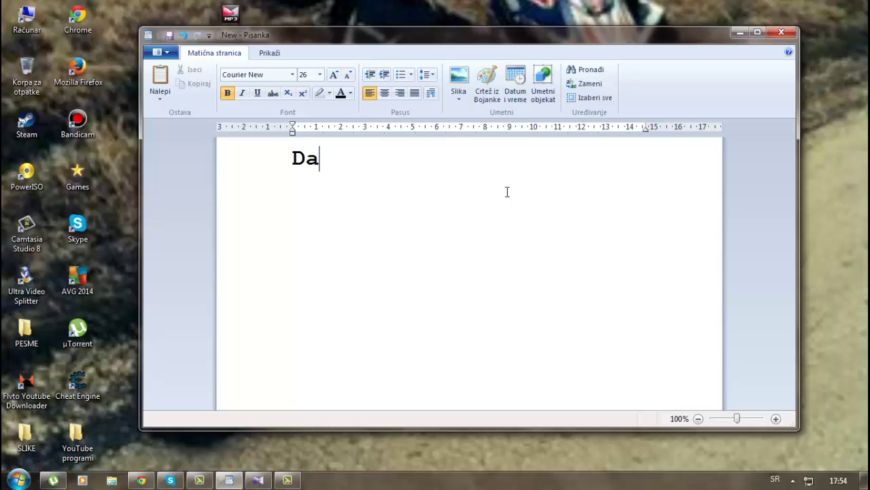
- Complete the opening note so it reads "Danas cu vam pokazati kako da ubacite neki mod u GTA Sanandreas"
{"action": "type", "text": "am "}
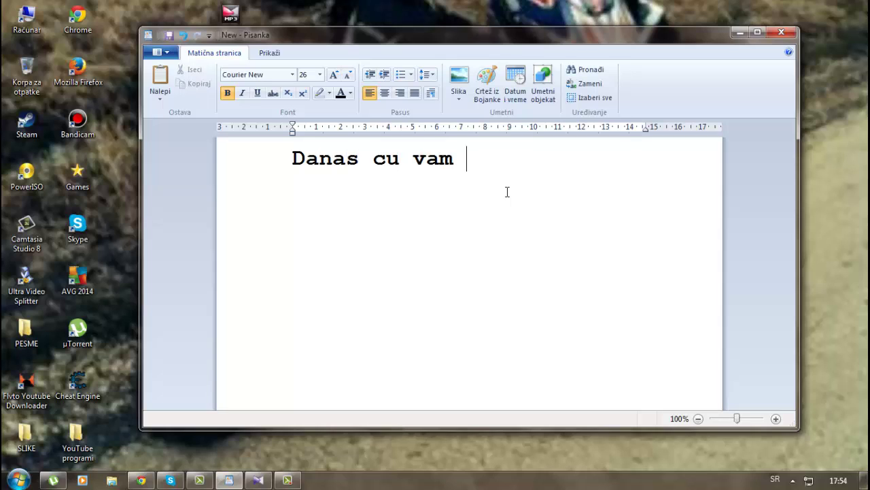
{"action": "type", "text": "pokazati kak"}
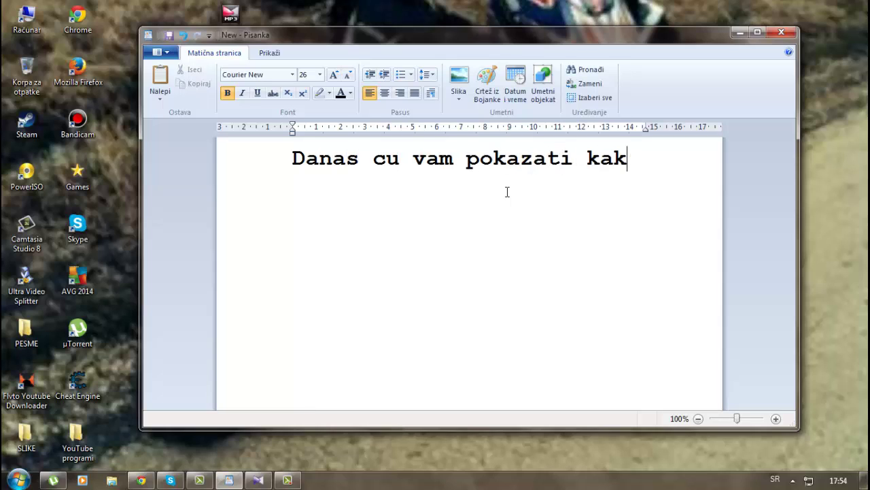
{"action": "type", "text": "o da zb"}
{"action": "key", "text": "BackSpace"}
{"action": "key", "text": "BackSpace"}
{"action": "type", "text": "u"}
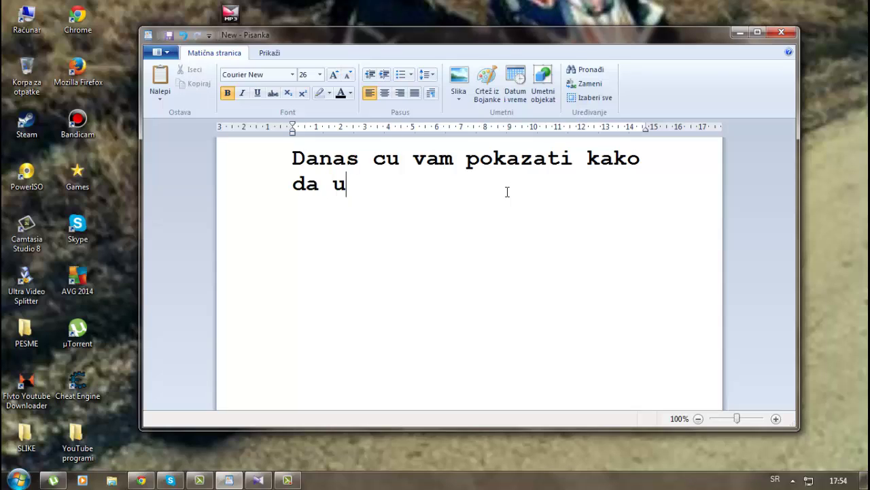
{"action": "type", "text": "bacite neki m"}
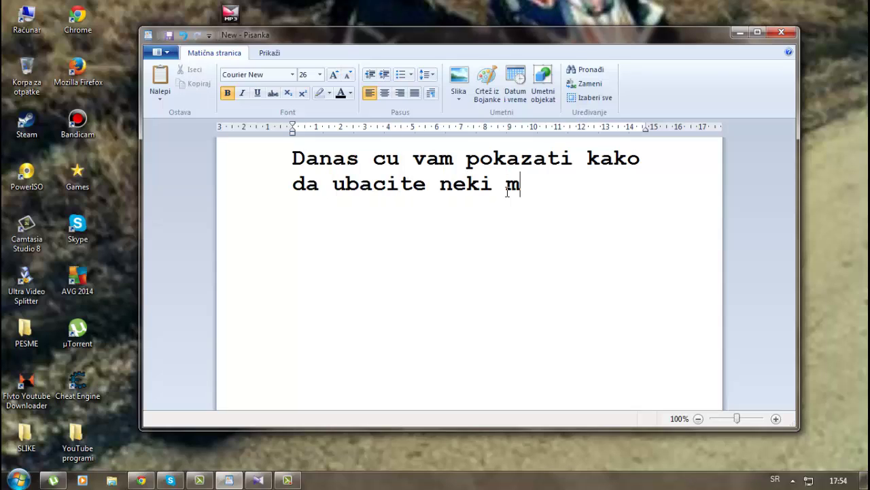
{"action": "type", "text": "od u GTA "}
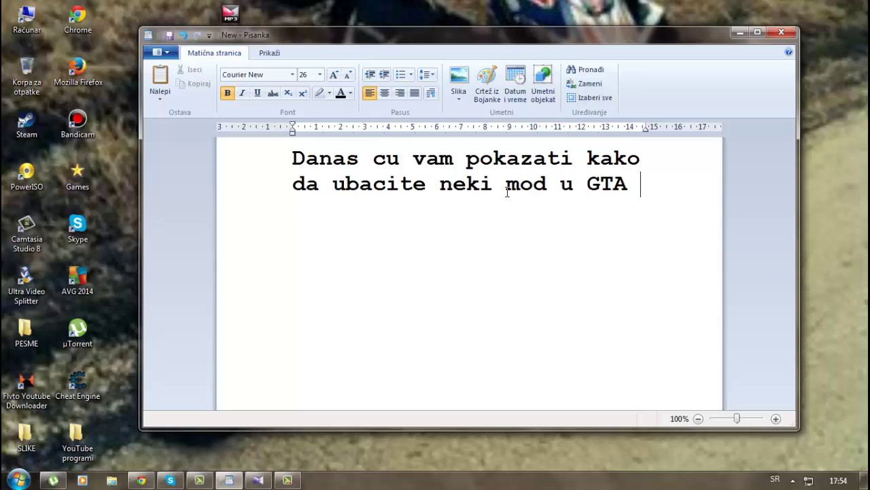
{"action": "type", "text": "Sanandreas"}
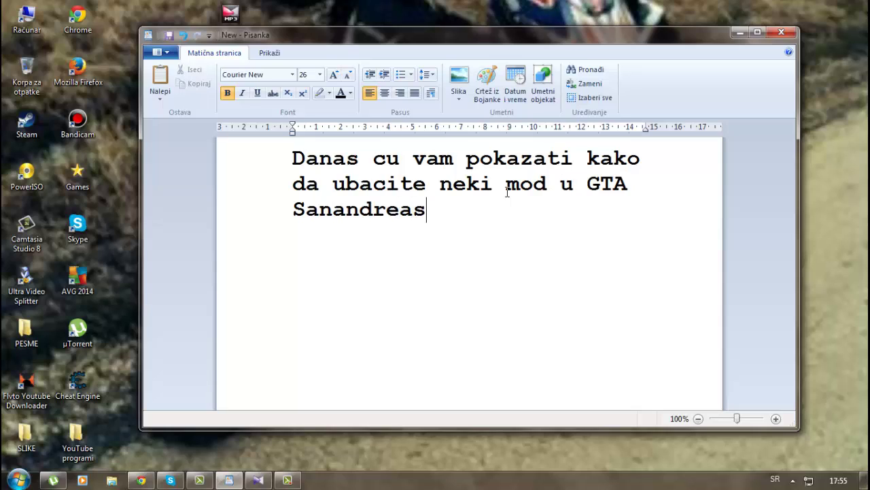
- Replace the whole note with "Pratite ;)"
{"action": "key", "text": "ctrl+a"}
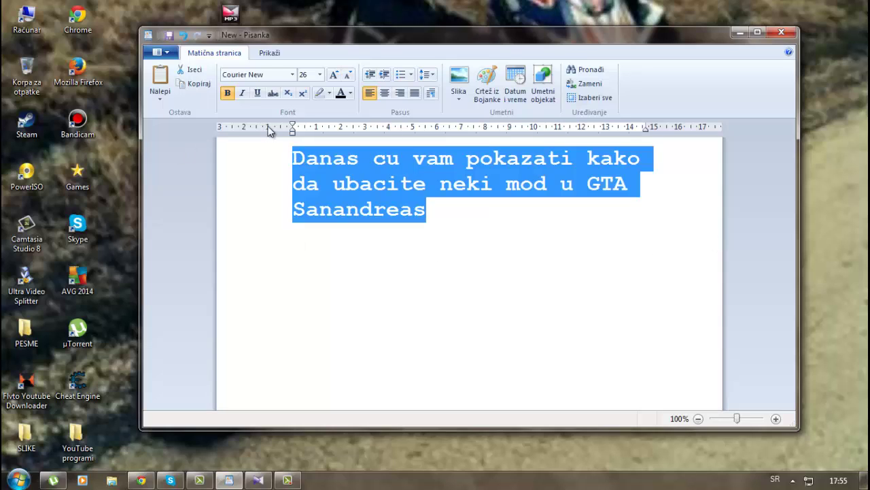
{"action": "key", "text": "BackSpace"}
{"action": "type", "text": "Pra"}
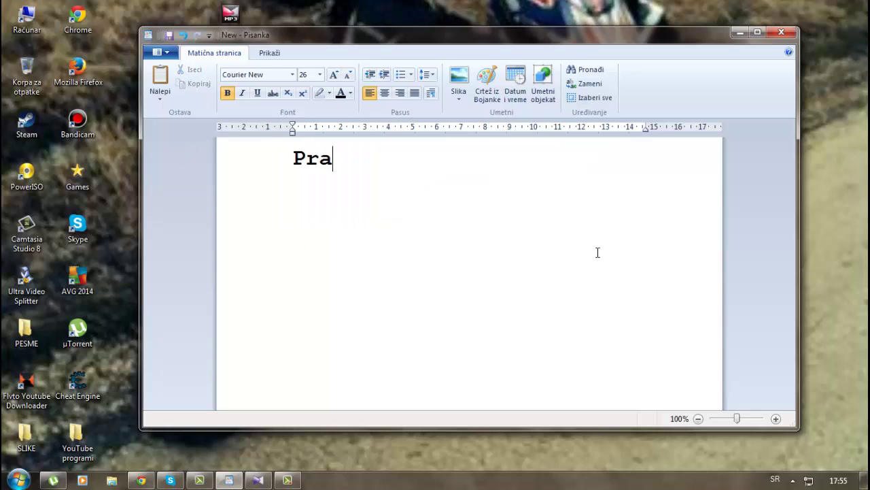
{"action": "type", "text": "tite ;)"}
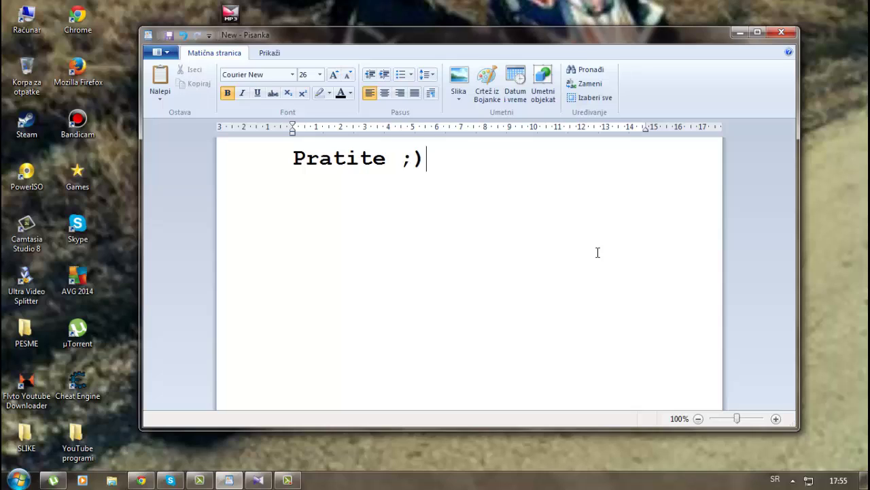
- Clear the note and switch to Chrome to show the GTAGarage page for GGMM
{"action": "key", "text": "ctrl+a"}
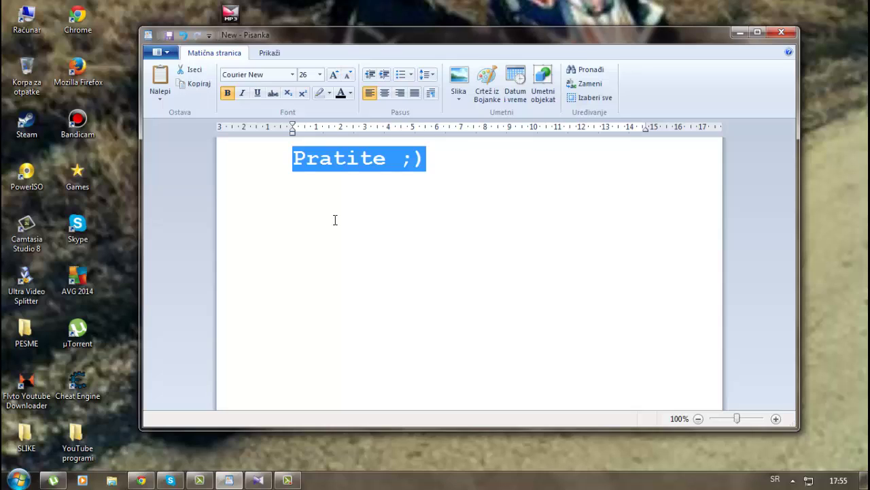
{"action": "key", "text": "Delete"}
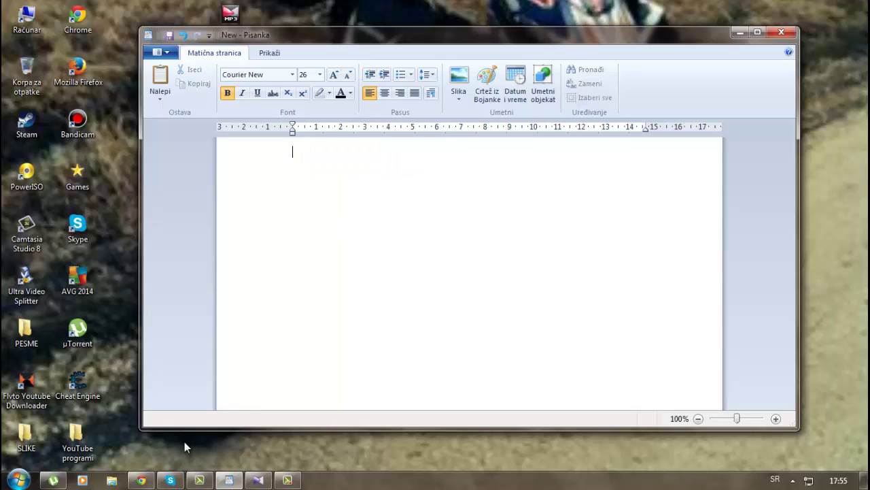
{"action": "left_click", "coordinate": [141, 480]}
{"action": "left_click", "coordinate": [68, 7]}
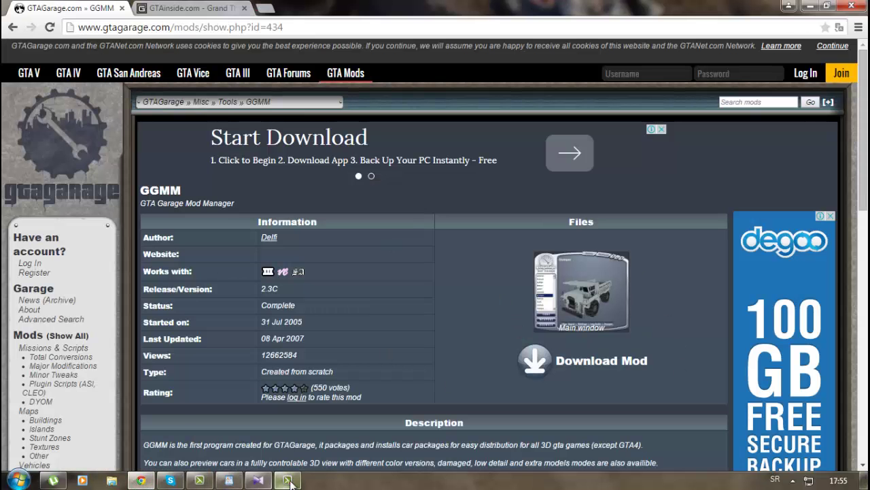
- Switch back to WordPad and write "Odavde cete skinuti Program za ubacivanje moda !" in the empty document
{"action": "left_click", "coordinate": [229, 480]}
{"action": "type", "text": "Oda"}
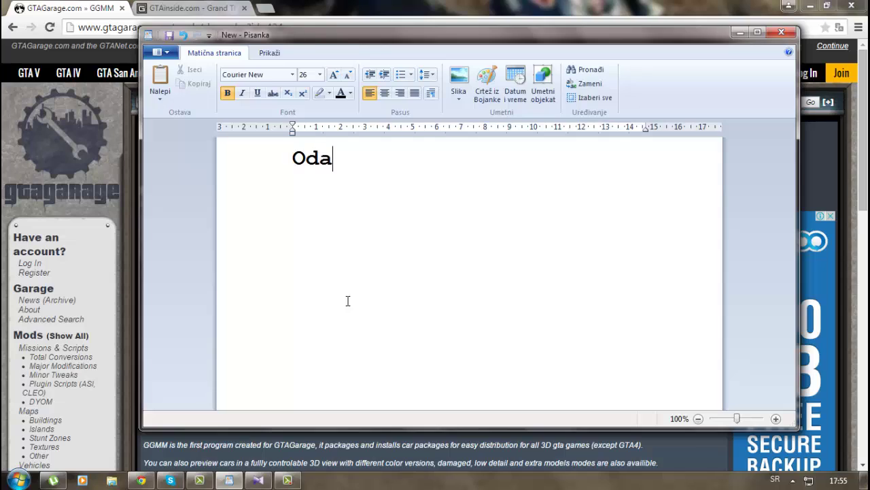
{"action": "type", "text": "vde c"}
{"action": "key", "text": "BackSpace"}
{"action": "type", "text": "de ce"}
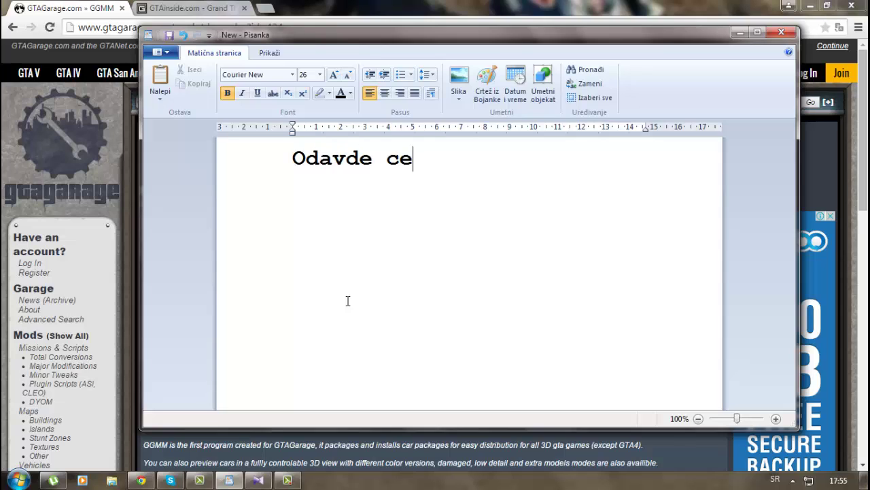
{"action": "type", "text": "te skinuti"}
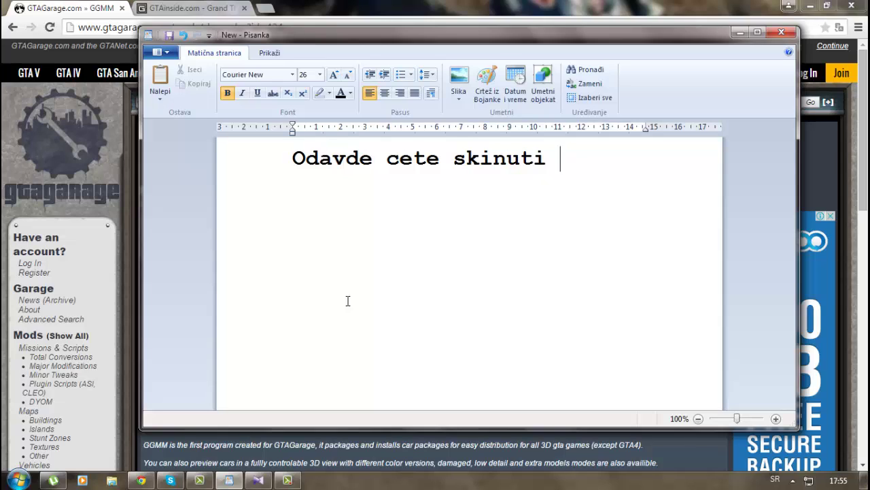
{"action": "type", "text": " Program "}
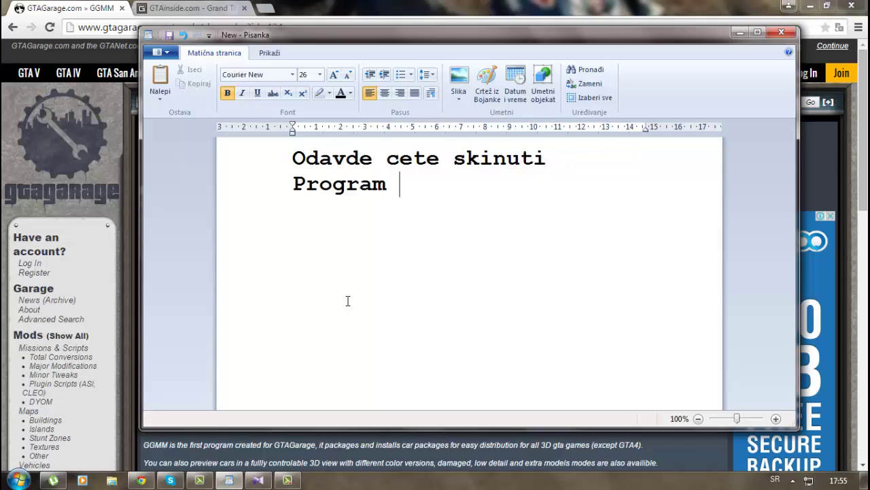
{"action": "type", "text": "za ubaci"}
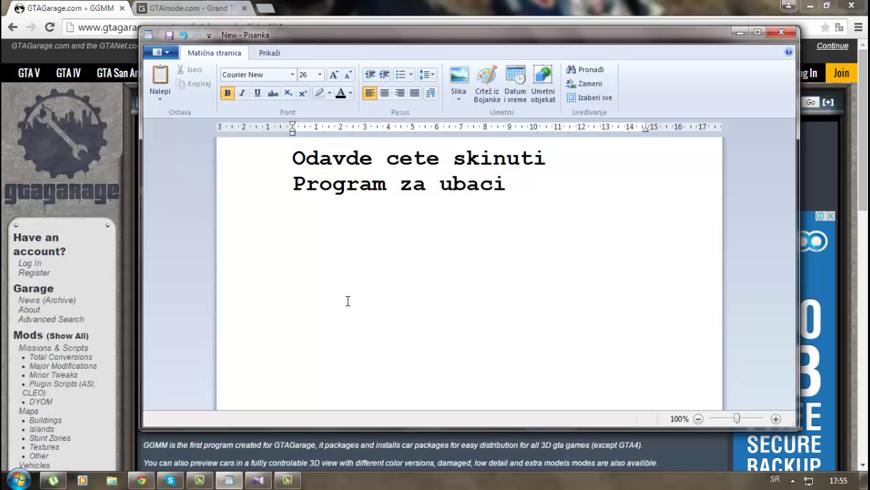
{"action": "type", "text": "vanje moda"}
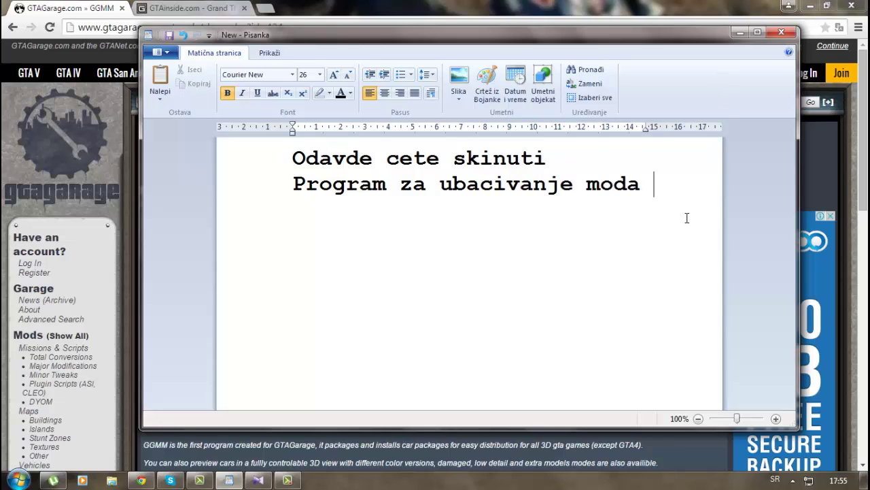
{"action": "key", "text": "Return"}
{"action": "type", "text": "\"!"}
{"action": "key", "text": "BackSpace"}
{"action": "key", "text": "BackSpace"}
{"action": "key", "text": "BackSpace"}
{"action": "key", "text": "Return"}
{"action": "type", "text": "!"}
- Replace the note about downloading the program with "Pratii !"
{"action": "key", "text": "ctrl+a"}
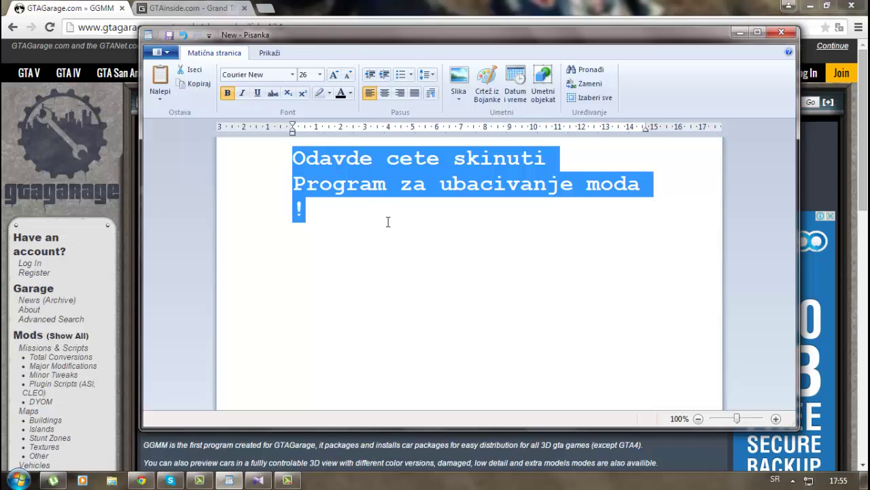
{"action": "key", "text": "Delete"}
{"action": "type", "text": "Pratii !"}
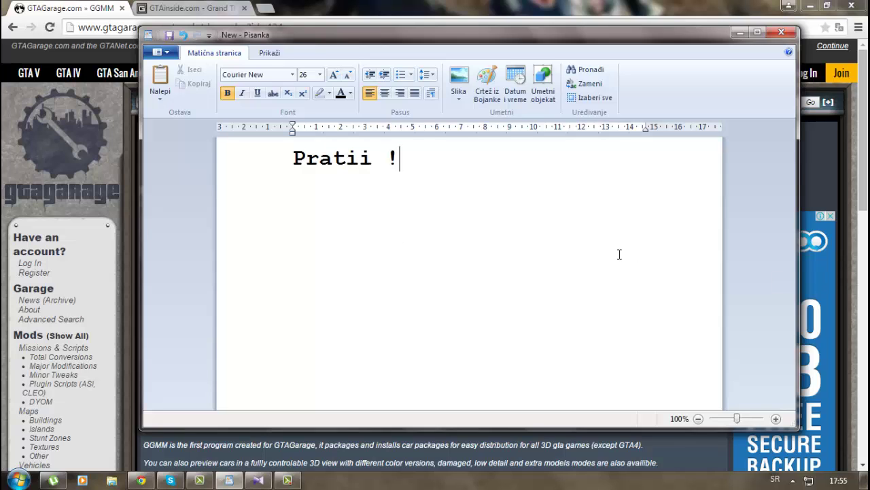
- Clear the note and switch to Chrome to display the downloadable files for the GGMM mod
{"action": "key", "text": "ctrl+a"}
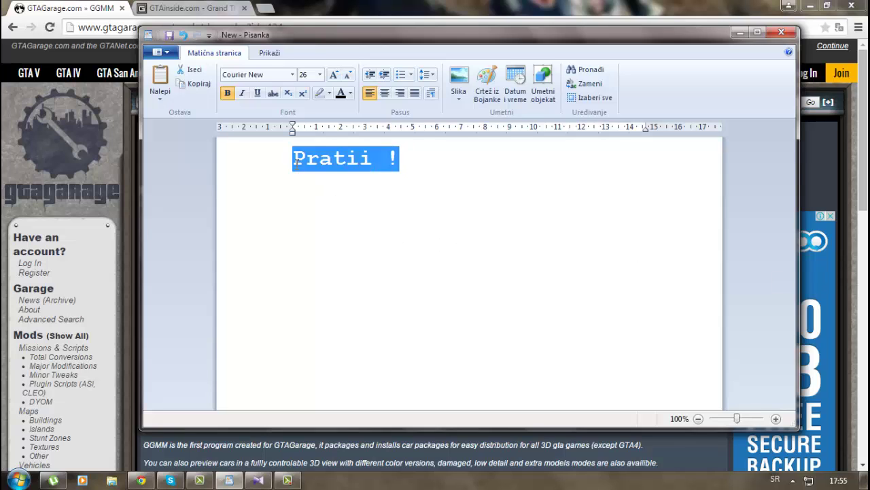
{"action": "key", "text": "Delete"}
{"action": "left_click", "coordinate": [464, 6]}
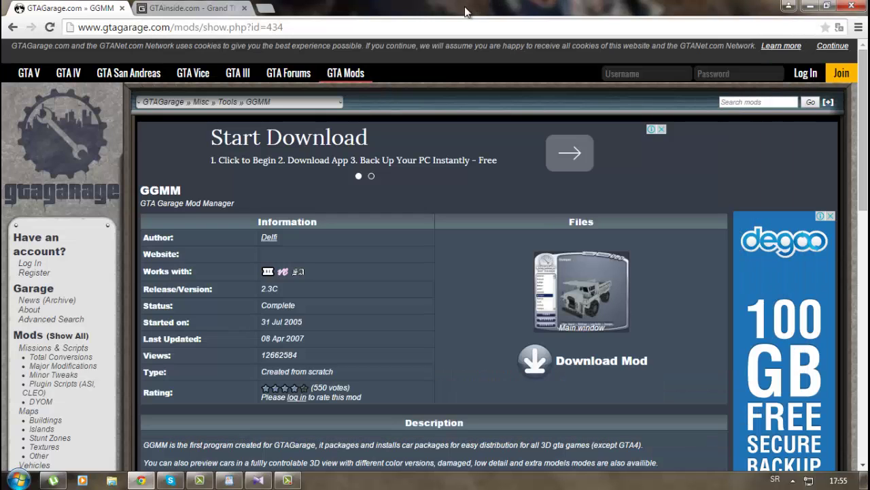
{"action": "left_click", "coordinate": [541, 371]}
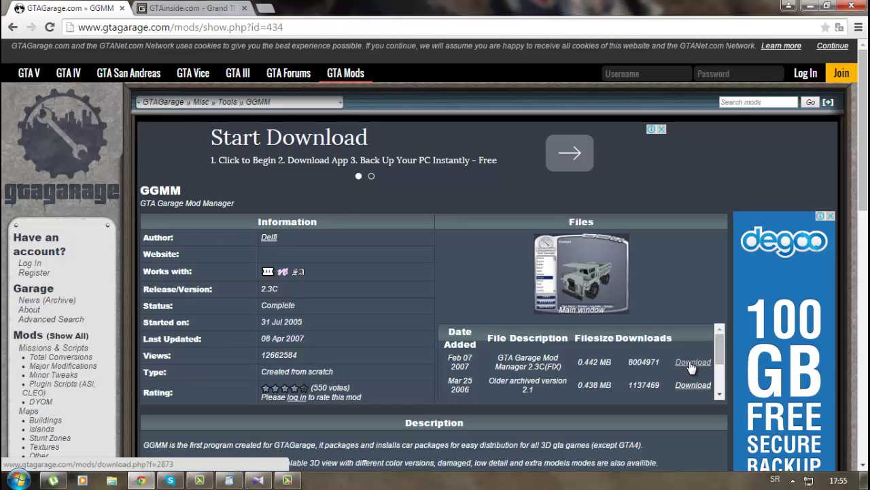
- Minimize the browser and WordPad to reveal the desktop, and select the ggmm archive
{"action": "left_click", "coordinate": [789, 5]}
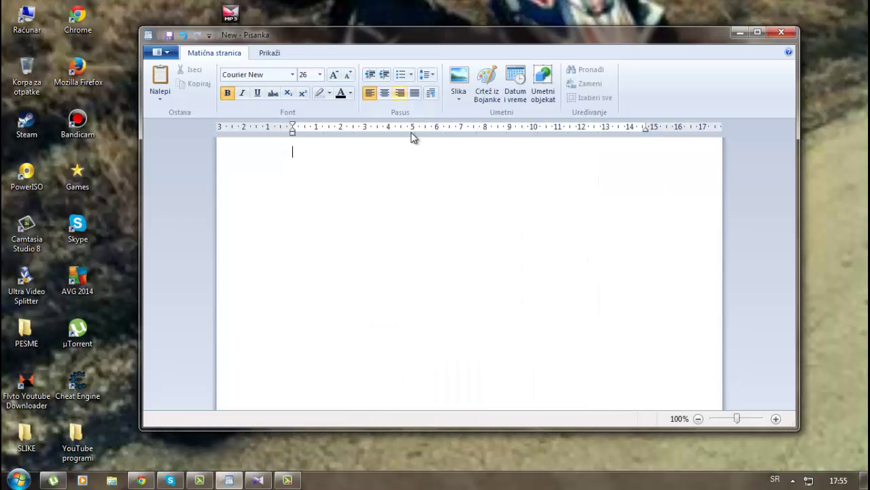
{"action": "left_click", "coordinate": [741, 31]}
{"action": "mouse_move", "coordinate": [536, 174]}
{"action": "left_mouse_down"}
{"action": "mouse_move", "coordinate": [508, 160]}
{"action": "mouse_move", "coordinate": [520, 126]}
{"action": "mouse_move", "coordinate": [477, 121]}
{"action": "mouse_move", "coordinate": [505, 122]}
{"action": "mouse_move", "coordinate": [415, 177]}
{"action": "mouse_move", "coordinate": [494, 129]}
{"action": "mouse_move", "coordinate": [441, 133]}
{"action": "left_mouse_up"}
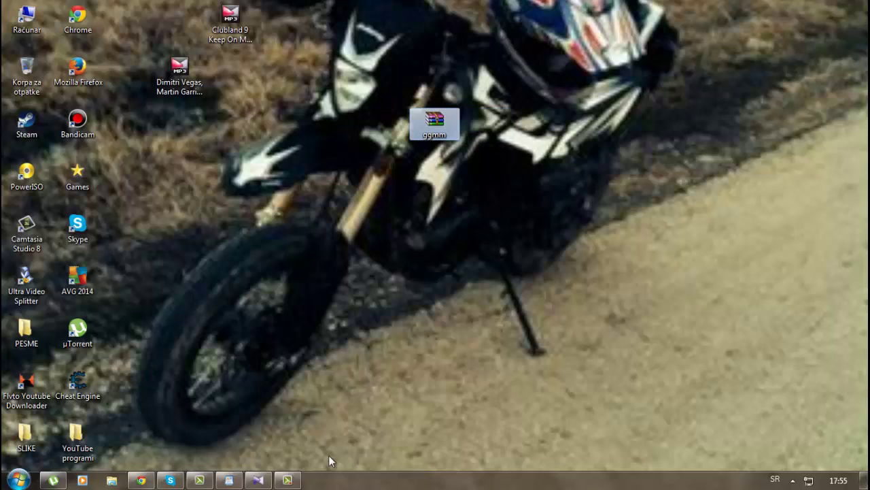
- Return to WordPad and write the note "Takva ikona ce vam se pokazati ;D"
{"action": "left_click", "coordinate": [231, 480]}
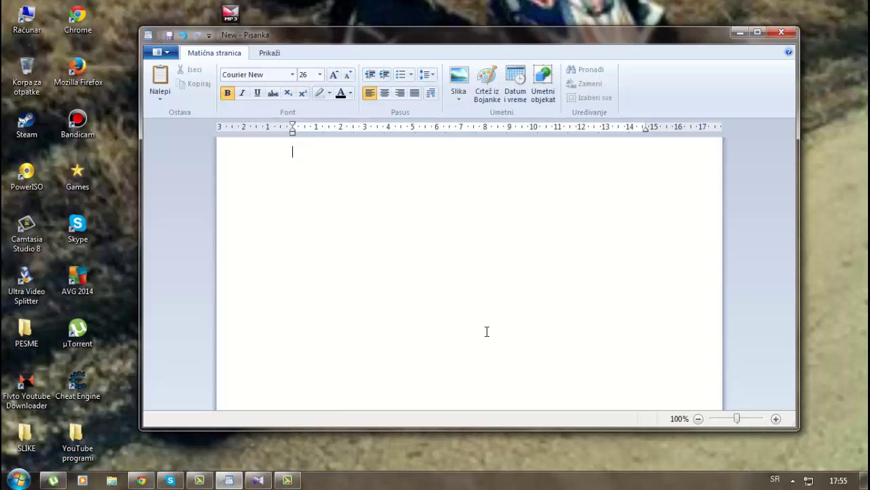
{"action": "type", "text": "takva"}
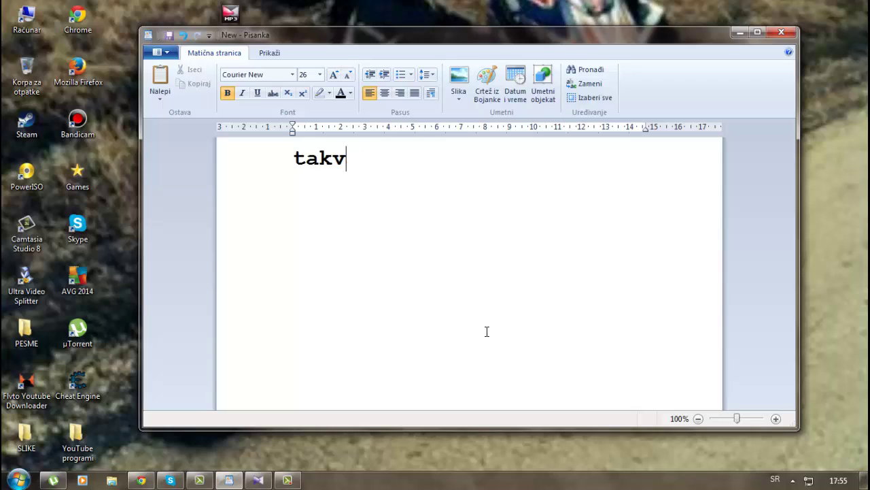
{"action": "key", "text": "BackSpace"}
{"action": "key", "text": "BackSpace"}
{"action": "key", "text": "BackSpace"}
{"action": "key", "text": "BackSpace"}
{"action": "type", "text": "Takva ikona ce vam s"}
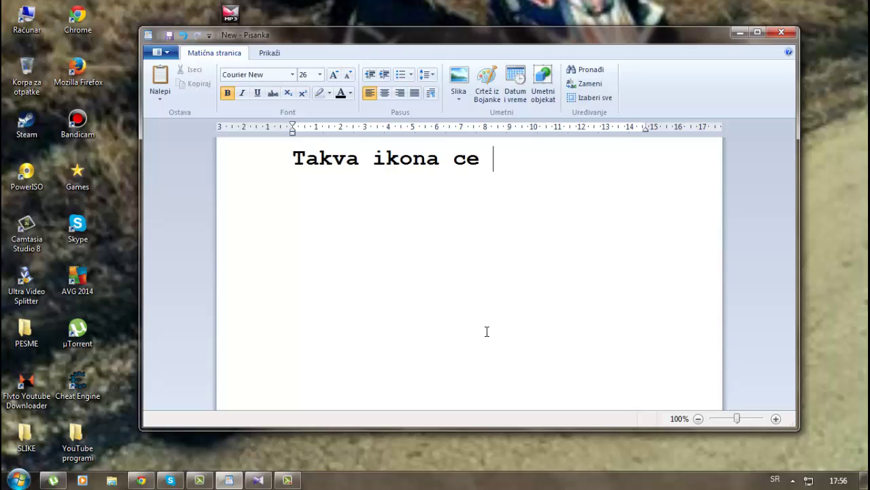
{"action": "key", "text": "BackSpace"}
{"action": "type", "text": "m se"}
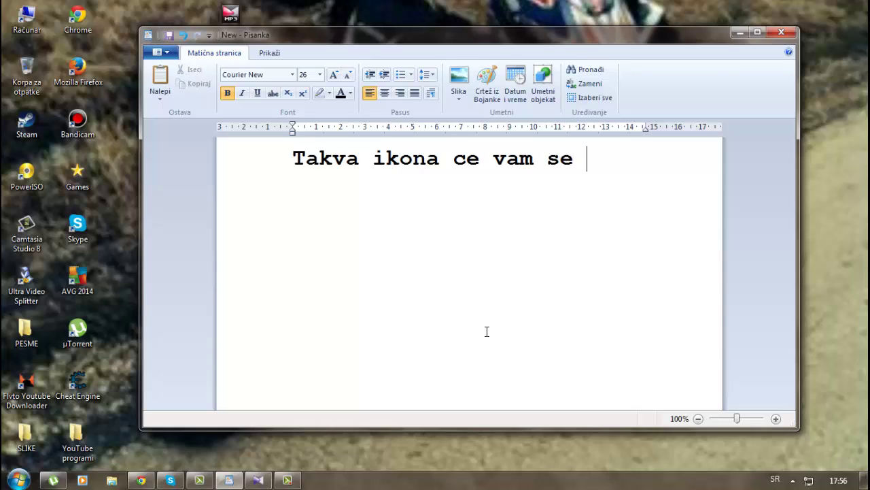
{"action": "type", "text": " pokazati ;"}
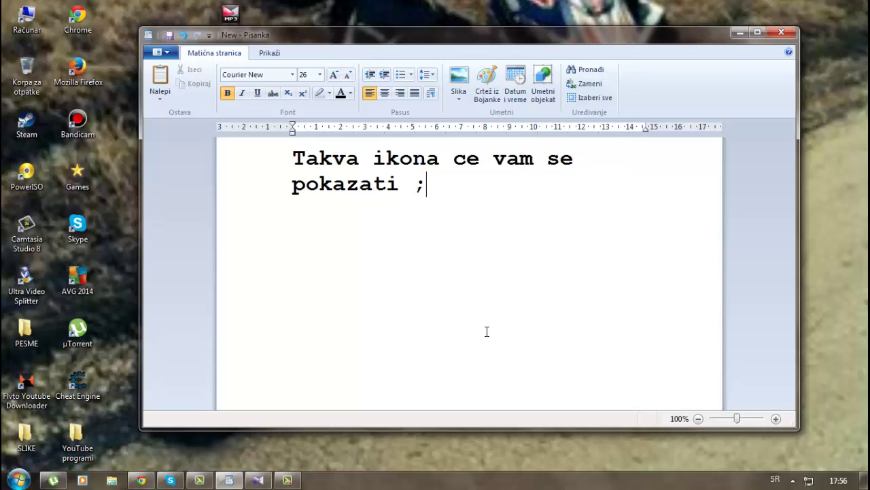
{"action": "type", "text": "D"}
- Replace the note's text with "Otpakujte je tu Extract Here"
{"action": "left_click_drag", "start_coordinate": [435, 194], "coordinate": [329, 145]}
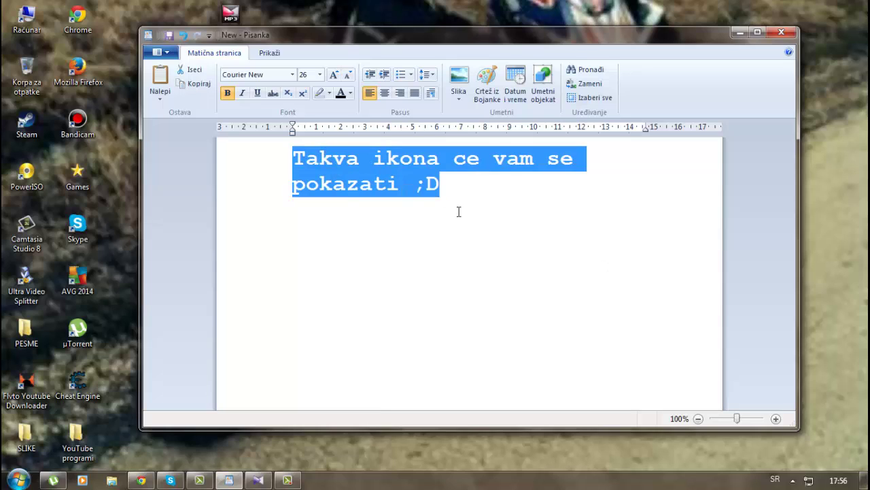
{"action": "key", "text": "BackSpace"}
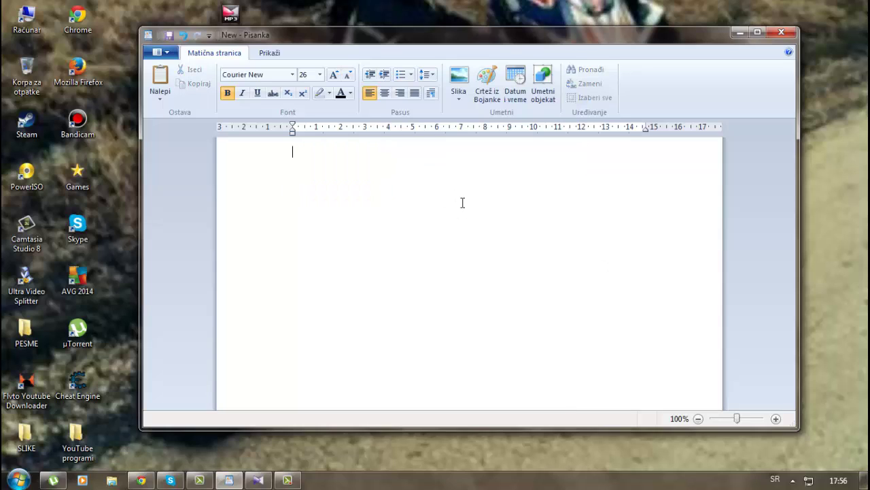
{"action": "type", "text": "ot"}
{"action": "key", "text": "BackSpace"}
{"action": "key", "text": "BackSpace"}
{"action": "type", "text": "Ot"}
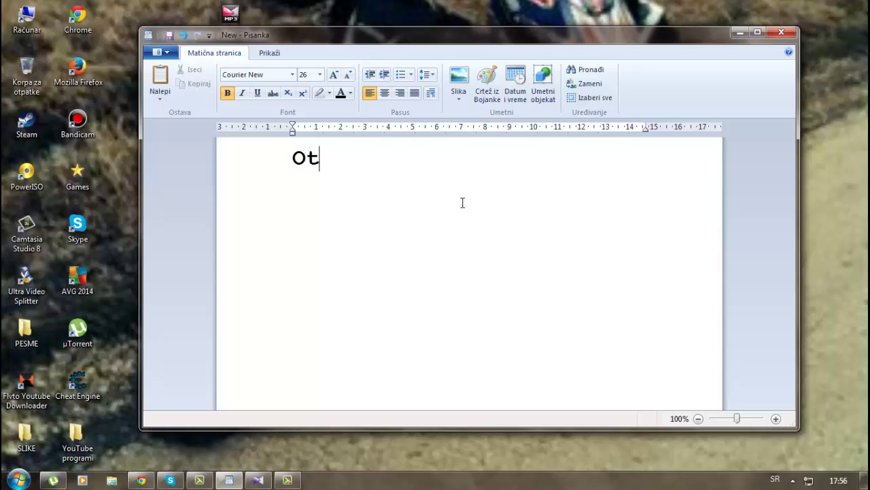
{"action": "type", "text": "pa"}
{"action": "key", "text": "BackSpace"}
{"action": "type", "text": "pak"}
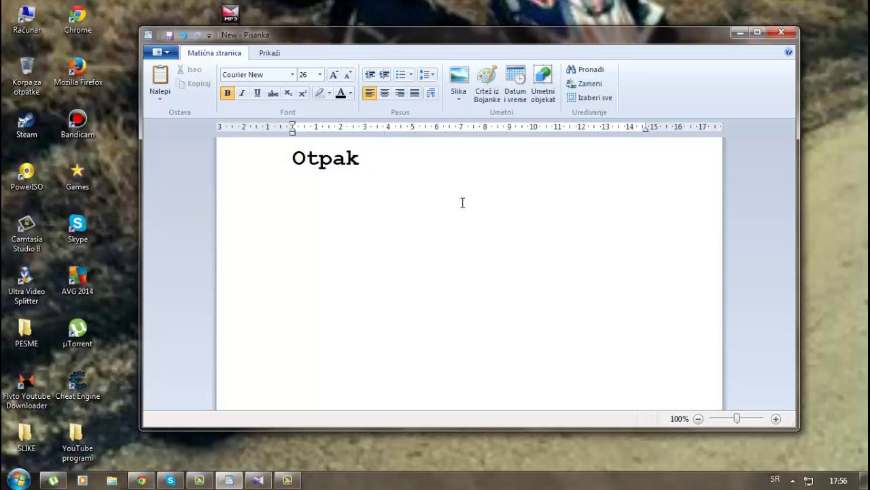
{"action": "type", "text": "ujte je"}
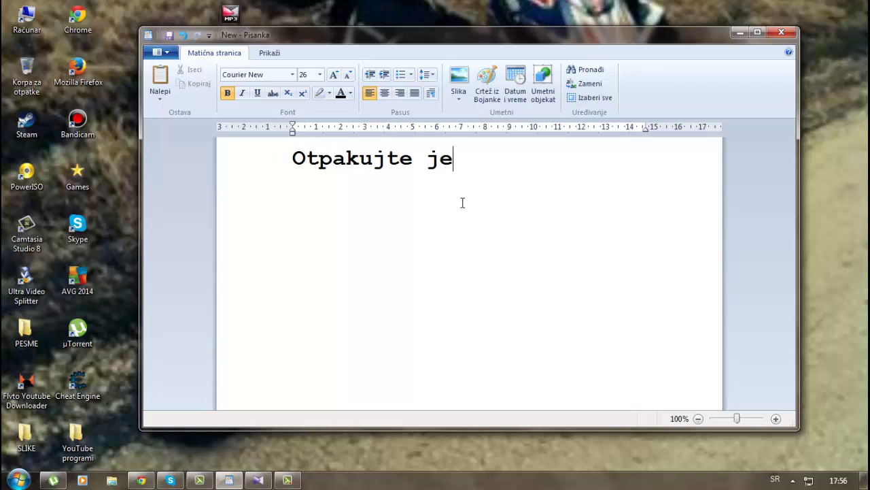
{"action": "type", "text": " tu Ex"}
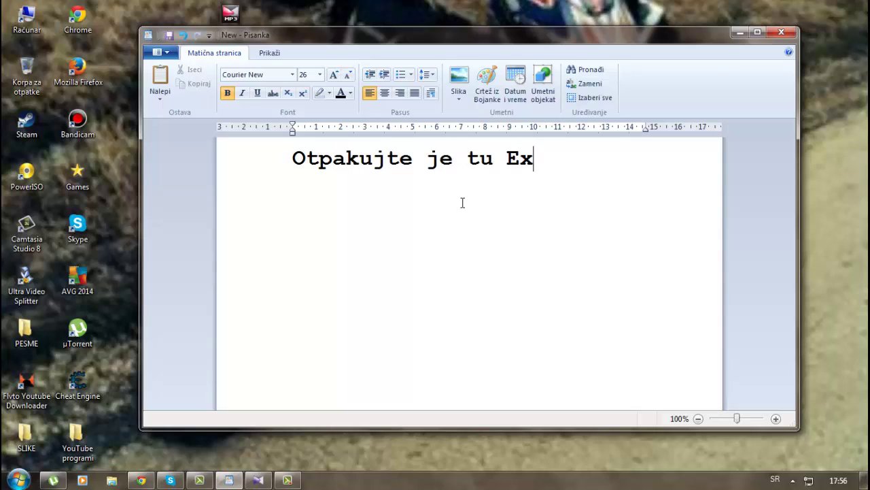
{"action": "type", "text": "tract Here"}
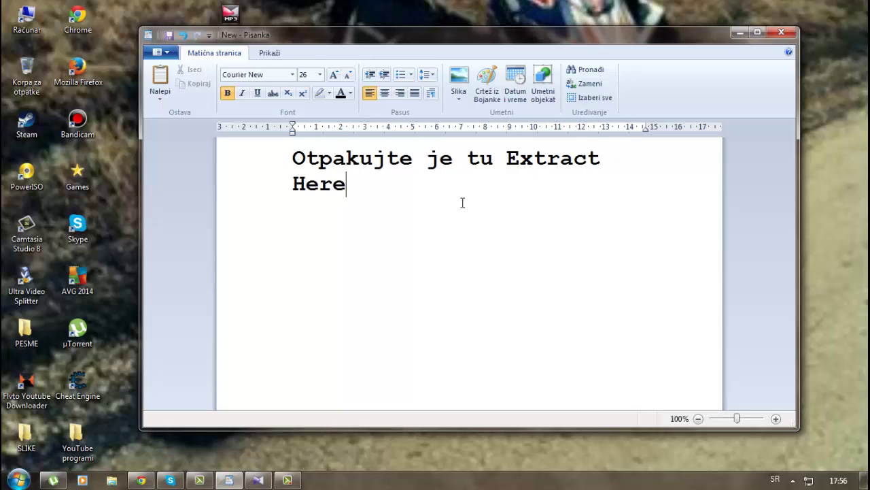
- Clear the note and extract the ggmm archive directly onto the desktop, placing the three extracted files beside the archive
{"action": "key", "text": "ctrl+a"}
{"action": "key", "text": "Delete"}
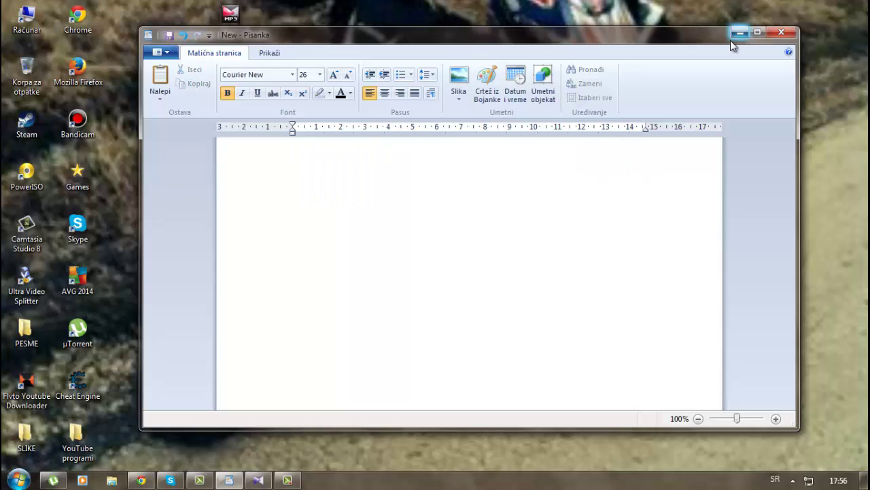
{"action": "left_click", "coordinate": [739, 34]}
{"action": "right_click", "coordinate": [440, 115]}
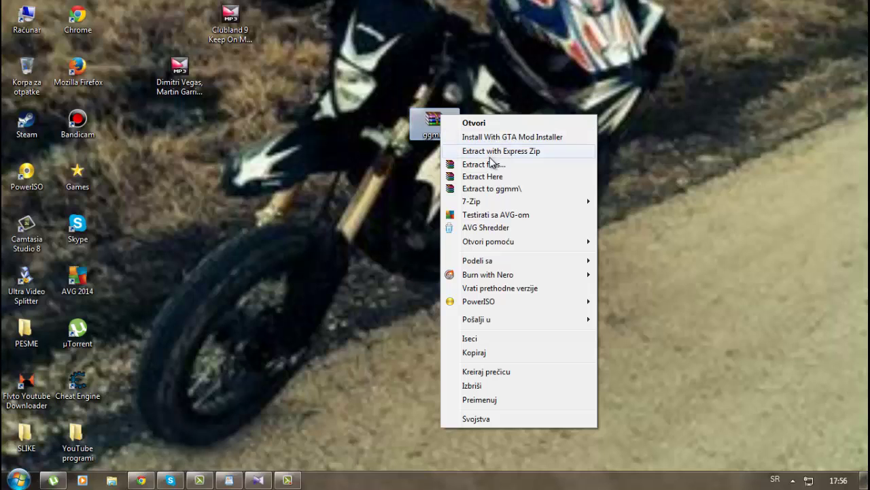
{"action": "left_click", "coordinate": [514, 176]}
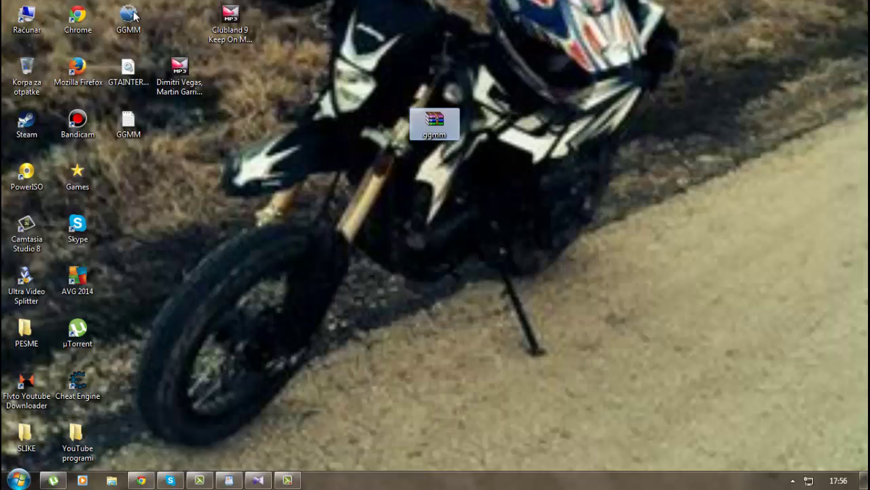
{"action": "left_click_drag", "start_coordinate": [151, 2], "coordinate": [609, 170]}
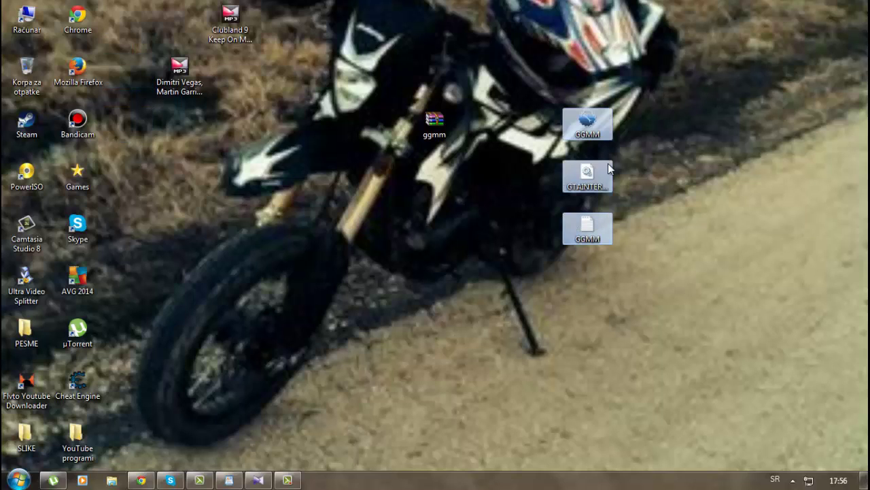
- Return to WordPad and write the note "To su ta 3 programa koja vam trebaju !"
{"action": "left_click", "coordinate": [228, 480]}
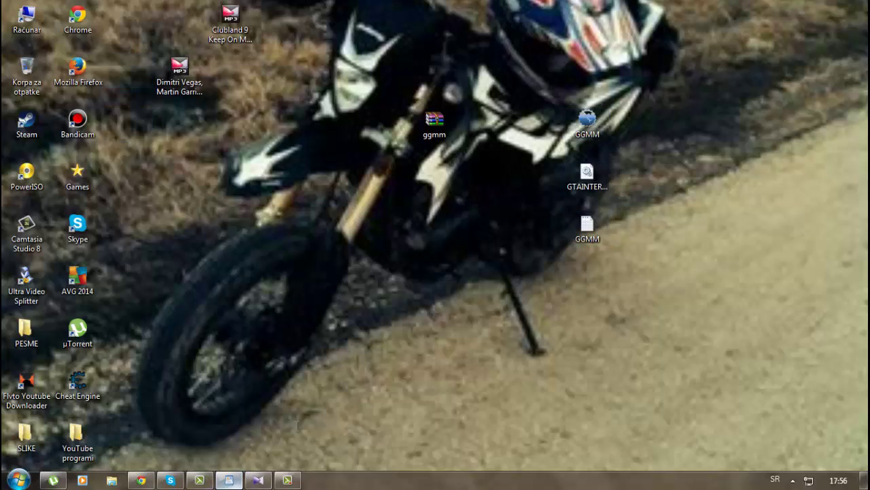
{"action": "type", "text": "To su "}
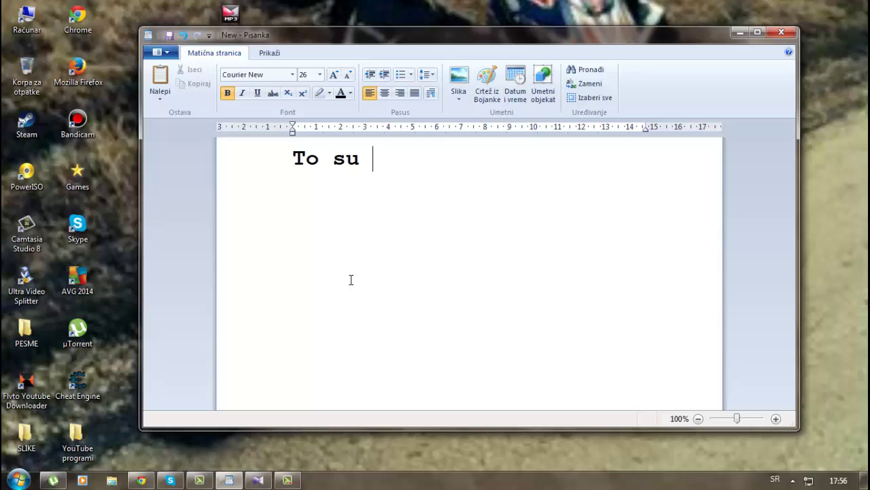
{"action": "type", "text": "ta 3 progr"}
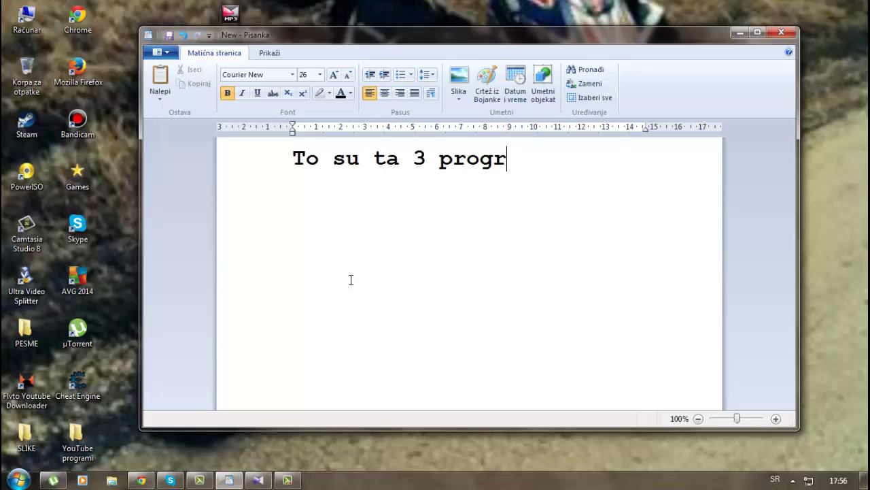
{"action": "type", "text": "ama koja vam"}
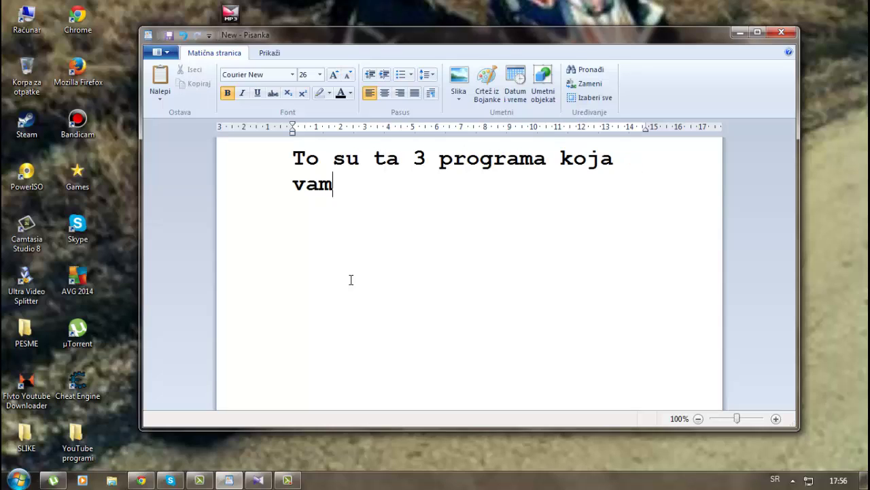
{"action": "type", "text": " trebak"}
{"action": "key", "text": "BackSpace"}
{"action": "type", "text": "ju !"}
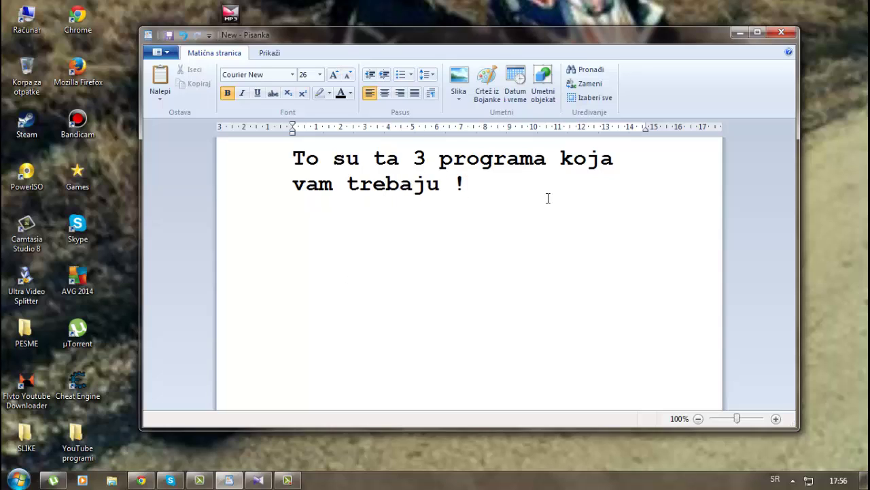
- Replace the note about the three programs with "Onda ih prebacite u folder gde vam je ubacen Gta Sa"
{"action": "left_click_drag", "start_coordinate": [548, 198], "coordinate": [302, 155]}
{"action": "key", "text": "BackSpace"}
{"action": "type", "text": "O"}
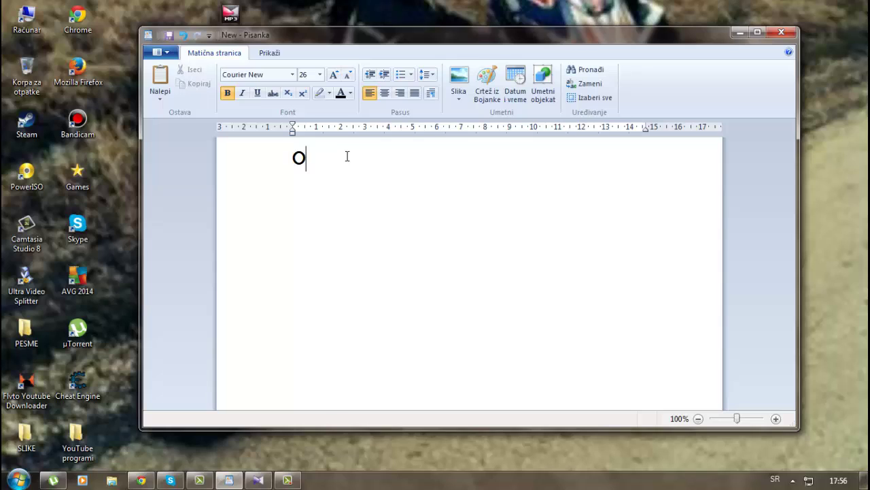
{"action": "type", "text": "nda ih "}
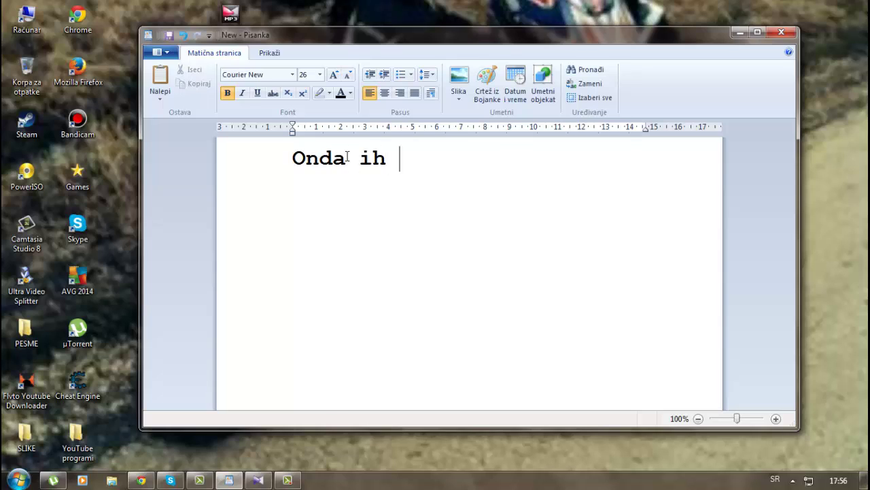
{"action": "type", "text": "kopi"}
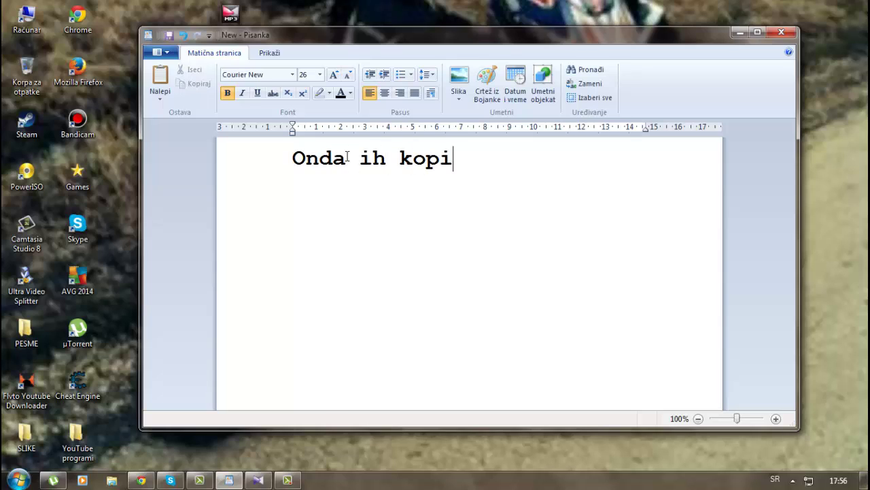
{"action": "key", "text": "BackSpace"}
{"action": "key", "text": "BackSpace"}
{"action": "key", "text": "BackSpace"}
{"action": "key", "text": "BackSpace"}
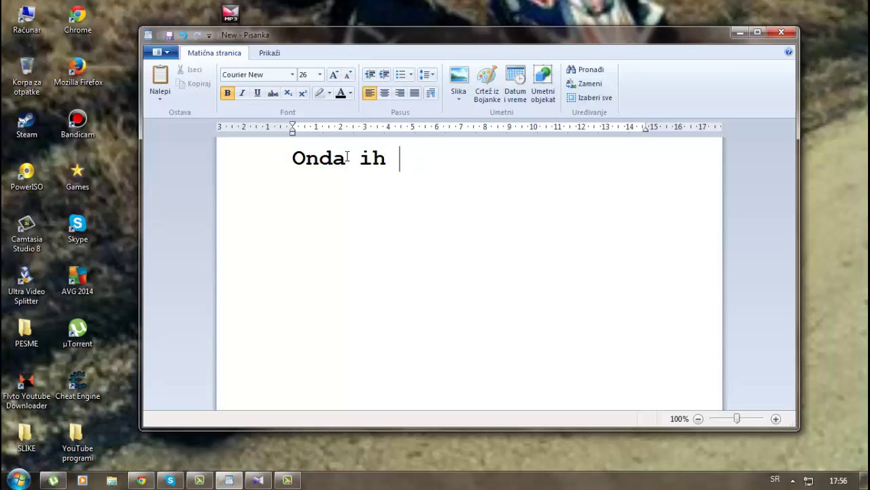
{"action": "type", "text": "kp"}
{"action": "key", "text": "BackSpace"}
{"action": "key", "text": "BackSpace"}
{"action": "type", "text": "prev"}
{"action": "key", "text": "BackSpace"}
{"action": "type", "text": "bacite"}
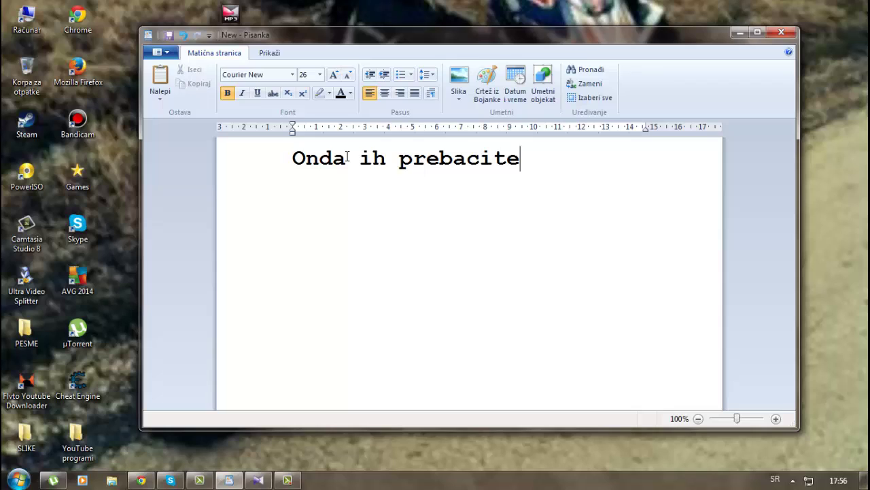
{"action": "type", "text": " u folder"}
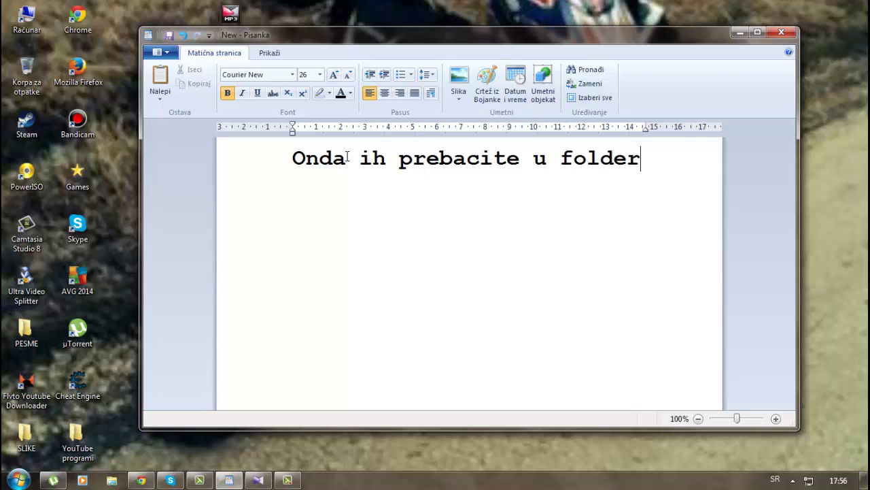
{"action": "type", "text": " gde "}
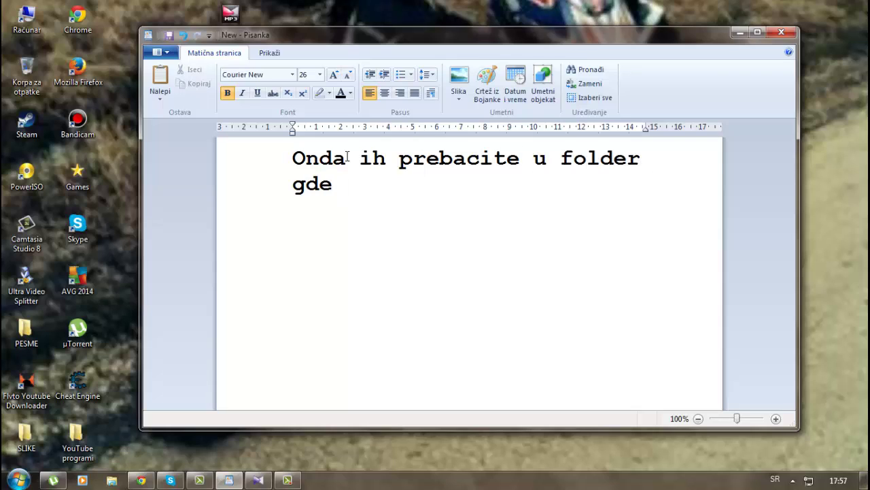
{"action": "type", "text": "vam je ubacen"}
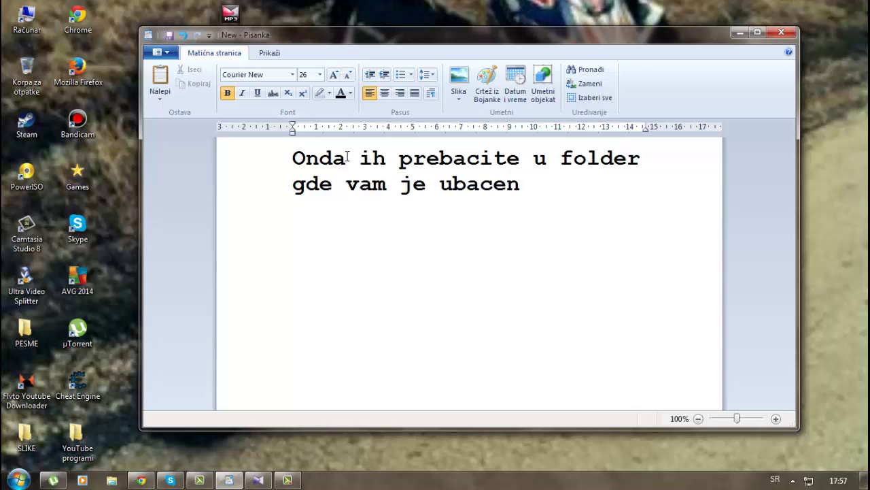
{"action": "type", "text": " Gta Sa"}
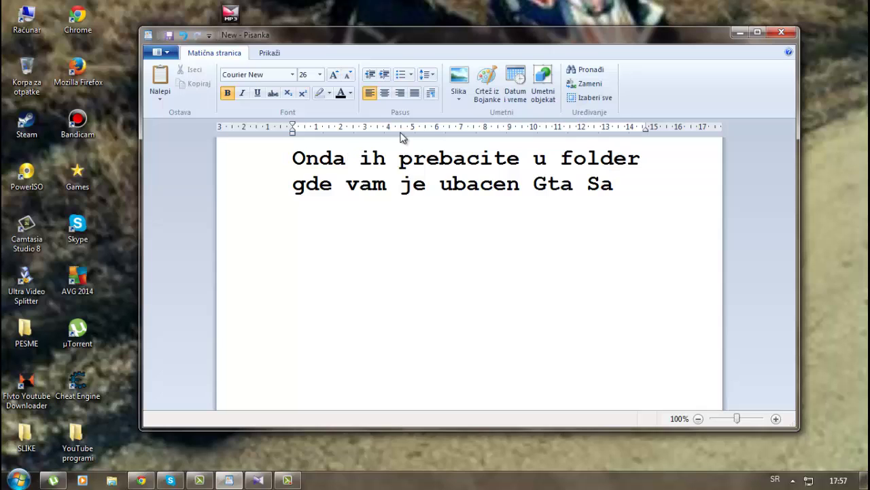
- Clear the note and open the GTA Sanandreas folder on drive D: next to the three extracted files on the desktop
{"action": "left_click_drag", "start_coordinate": [590, 192], "coordinate": [330, 152]}
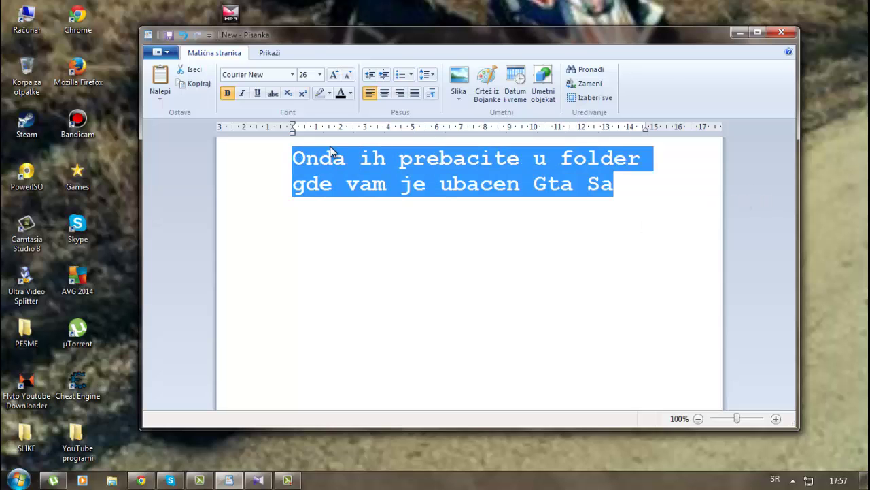
{"action": "key", "text": "Delete"}
{"action": "left_click", "coordinate": [739, 32]}
{"action": "key", "text": "super+e"}
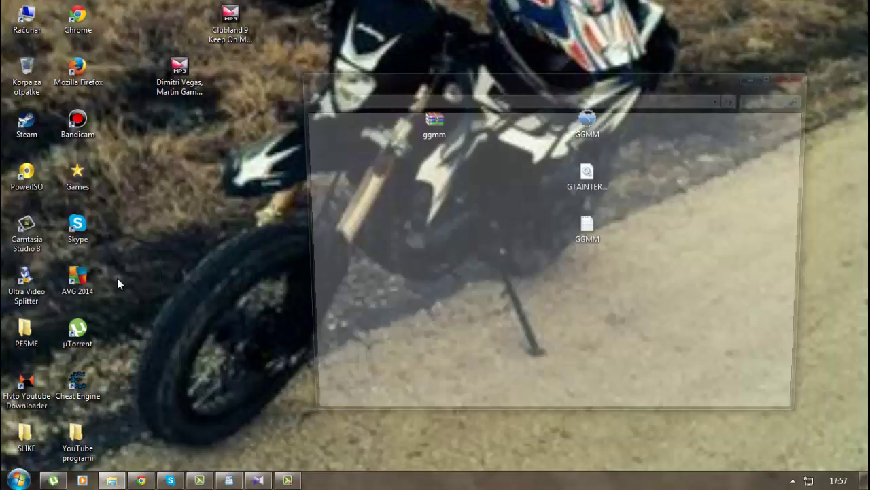
{"action": "left_click", "coordinate": [339, 316]}
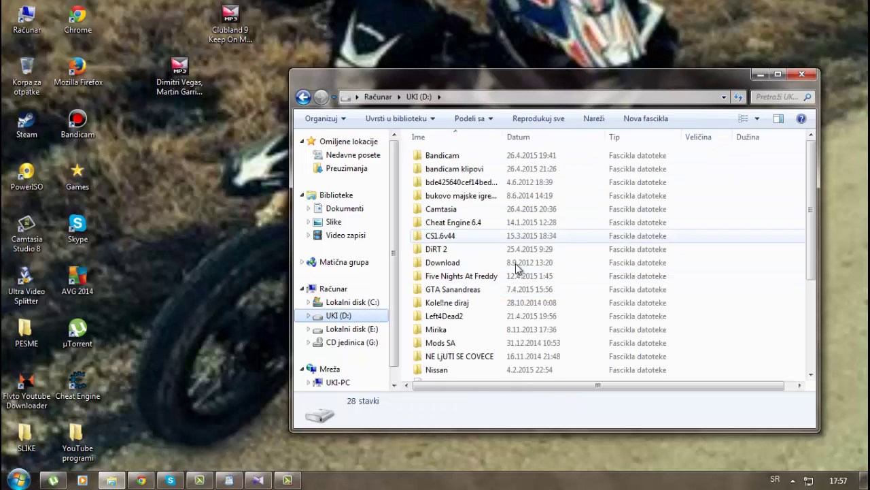
{"action": "left_click", "coordinate": [488, 291]}
{"action": "key", "text": "Return"}
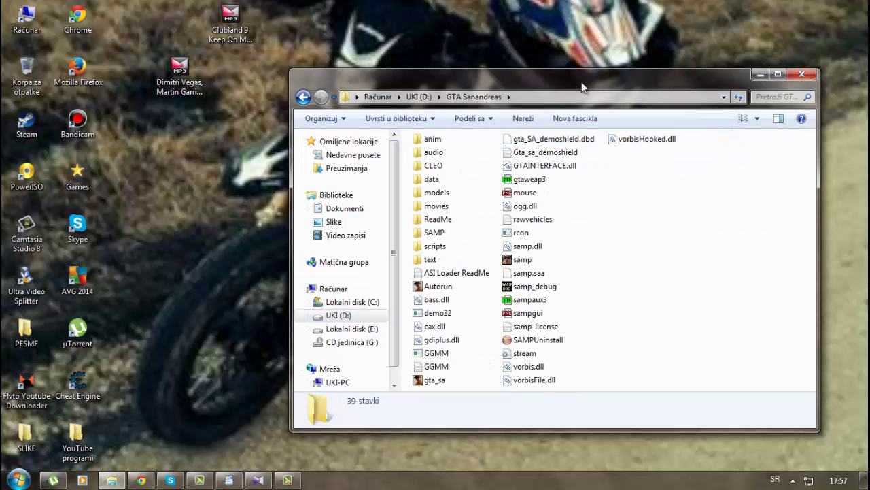
{"action": "left_click_drag", "start_coordinate": [582, 82], "coordinate": [277, 42]}
{"action": "left_click_drag", "start_coordinate": [612, 92], "coordinate": [621, 216]}
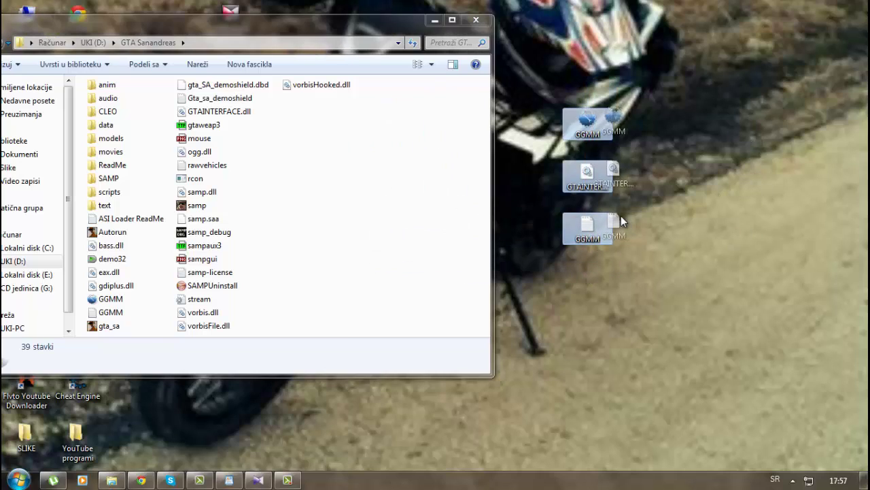
- Return to WordPad and write the note "Ja necu ubacivati jer ga vec imam :D"
{"action": "left_click", "coordinate": [229, 480]}
{"action": "type", "text": "J ane"}
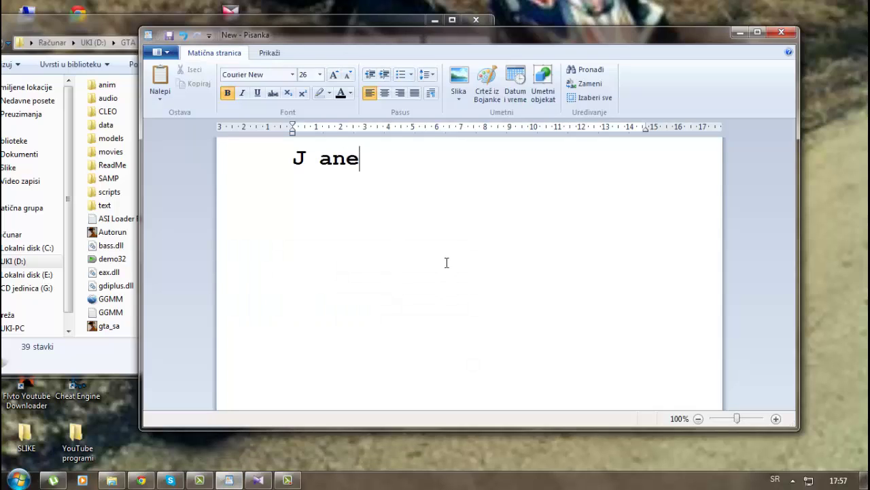
{"action": "key", "text": "BackSpace"}
{"action": "key", "text": "BackSpace"}
{"action": "key", "text": "BackSpace"}
{"action": "key", "text": "BackSpace"}
{"action": "type", "text": "a necu ubaciv"}
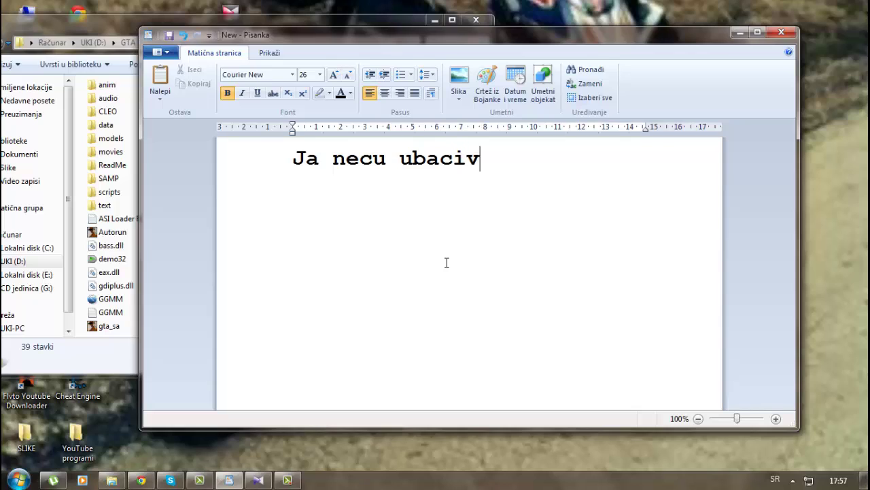
{"action": "type", "text": "ati jer ga "}
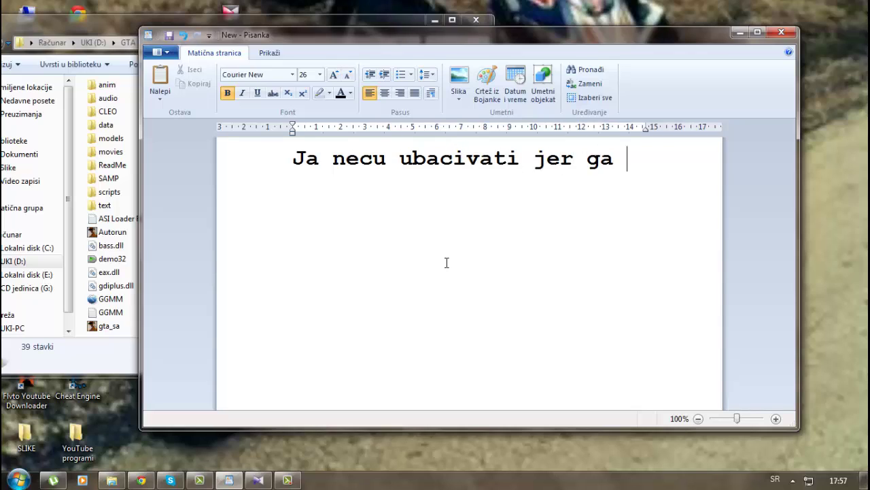
{"action": "type", "text": "vec"}
{"action": "key", "text": "BackSpace"}
{"action": "type", "text": "vec imam :D"}
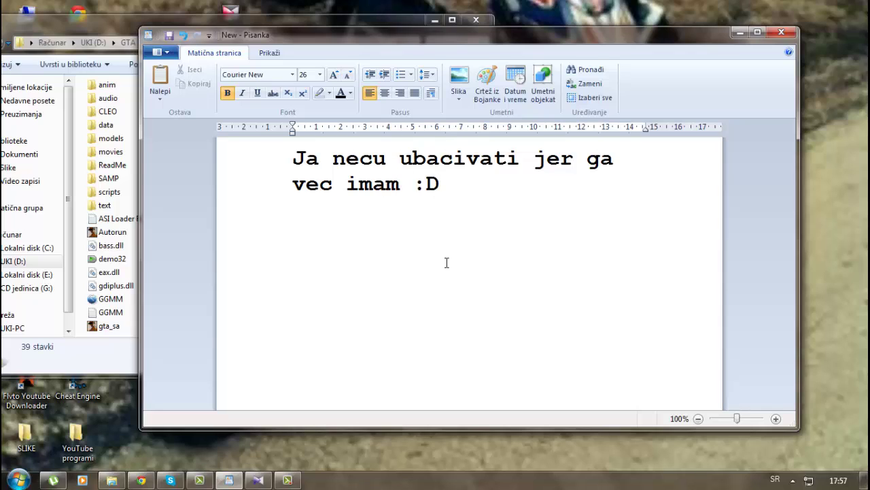
- Replace the note about already having the files with "Link ce biti u des."
{"action": "left_click_drag", "start_coordinate": [502, 185], "coordinate": [282, 163]}
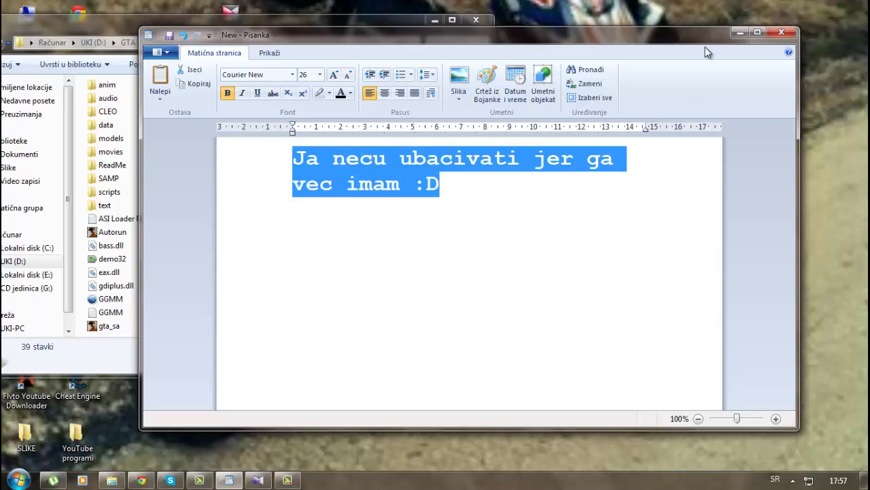
{"action": "key", "text": "Delete"}
{"action": "type", "text": "Li"}
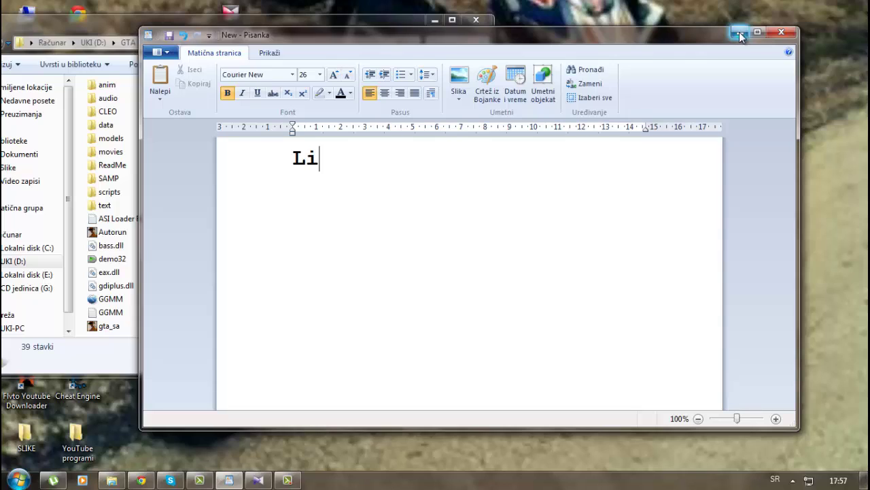
{"action": "type", "text": "nki ce "}
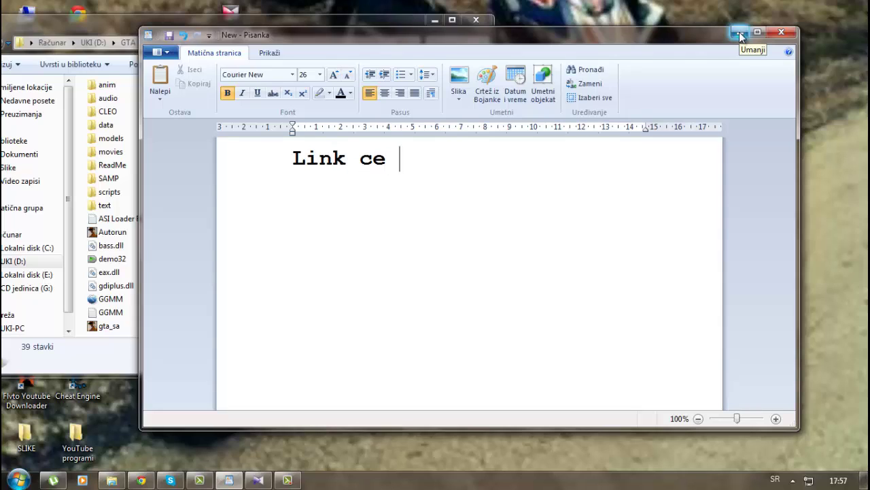
{"action": "type", "text": "biti u des."}
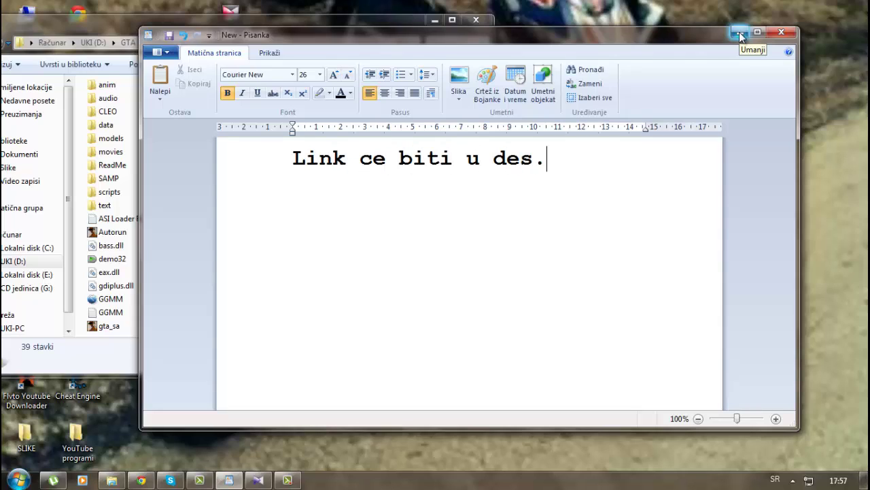
- Clear the note, minimize WordPad and close the GTA Sanandreas folder window
{"action": "left_click_drag", "start_coordinate": [451, 175], "coordinate": [302, 164]}
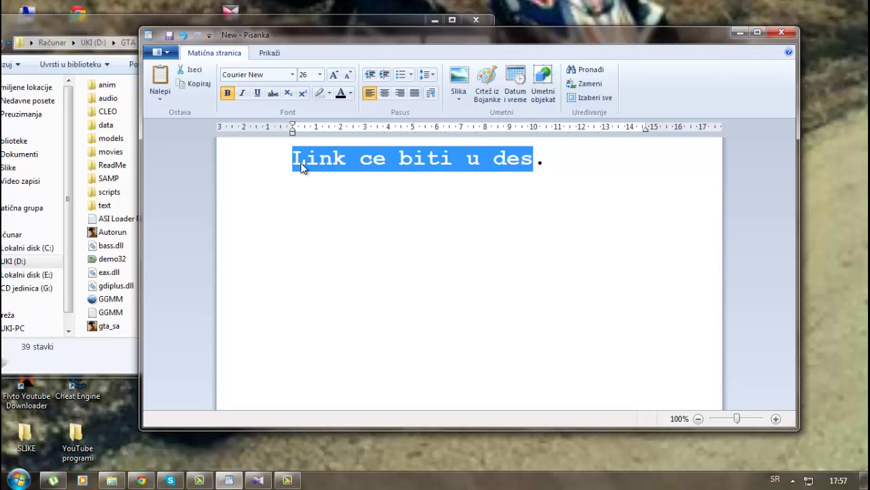
{"action": "key", "text": "BackSpace"}
{"action": "key", "text": "BackSpace"}
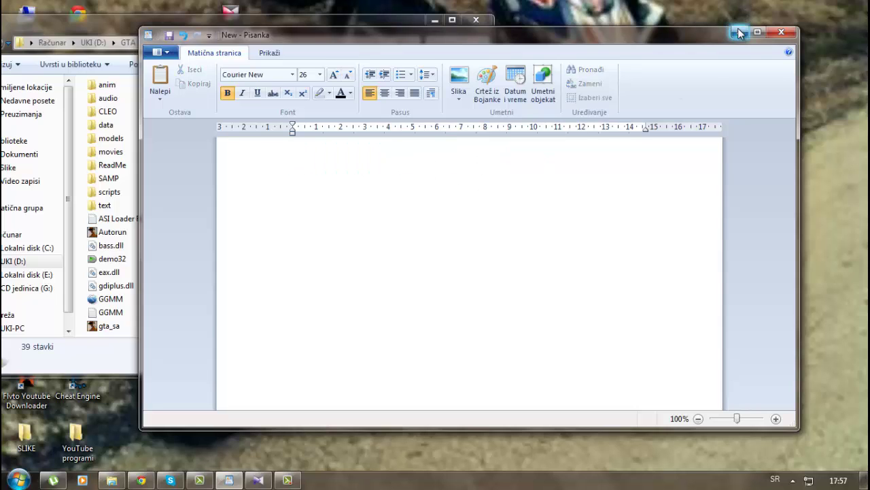
{"action": "left_click", "coordinate": [740, 32]}
{"action": "left_click_drag", "start_coordinate": [653, 47], "coordinate": [580, 281]}
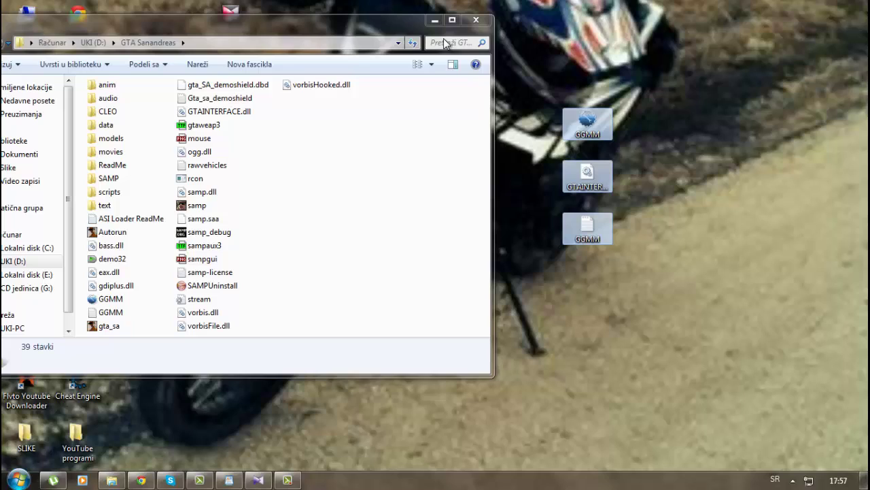
{"action": "left_click", "coordinate": [664, 163]}
{"action": "left_click_drag", "start_coordinate": [343, 25], "coordinate": [543, 51]}
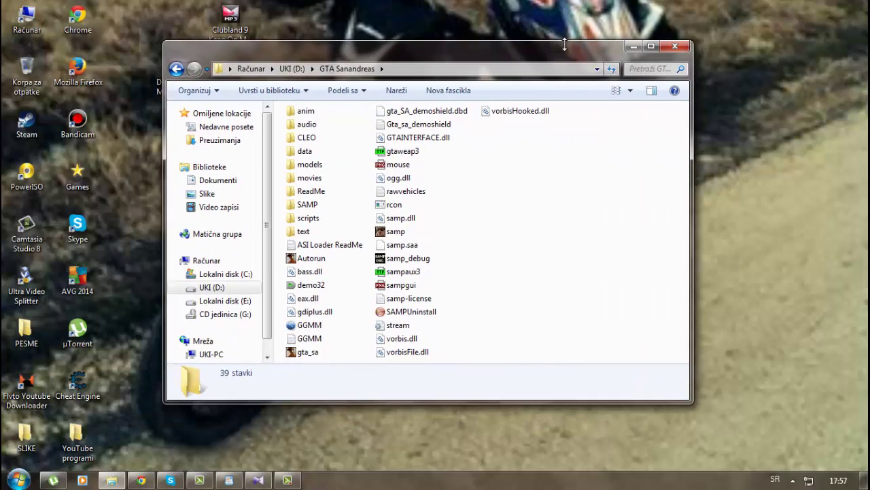
{"action": "left_click", "coordinate": [680, 46]}
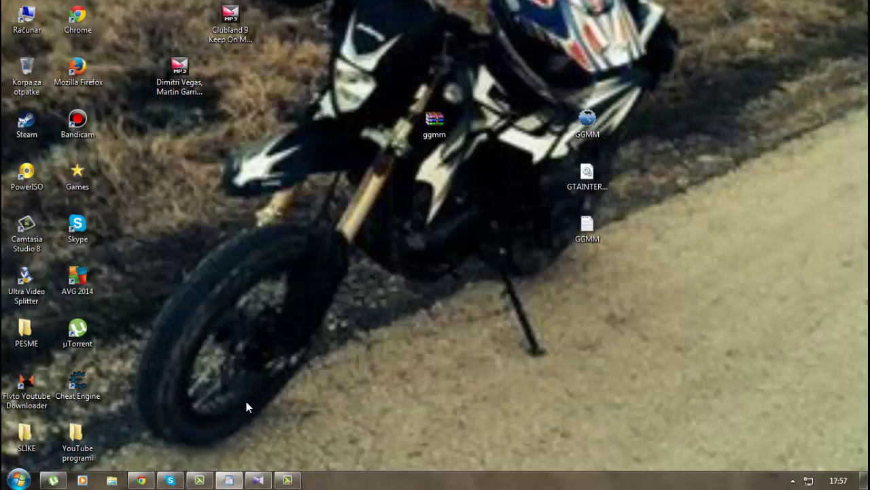
- Bring up the GTAinside.com page in Chrome and write the note "Odavde cete skinuti mod koj zelite" over it in WordPad
{"action": "left_click", "coordinate": [141, 480]}
{"action": "left_click", "coordinate": [194, 7]}
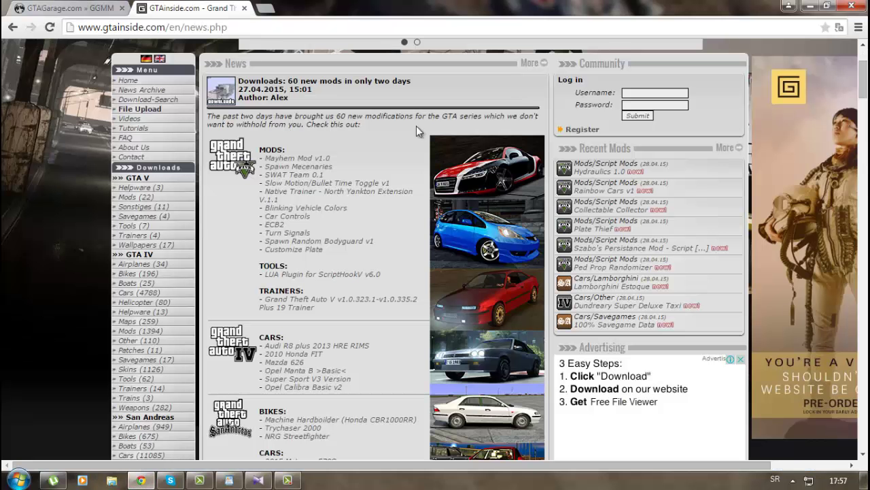
{"action": "left_click", "coordinate": [229, 480]}
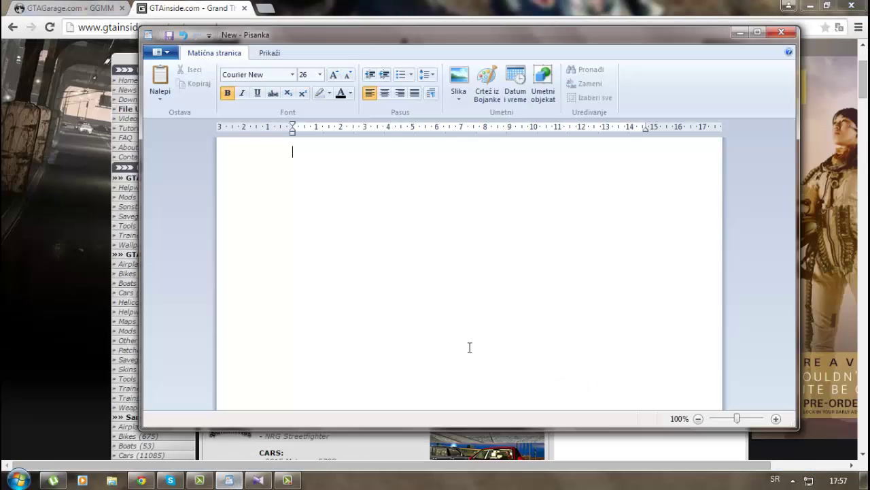
{"action": "type", "text": "Odavde ce"}
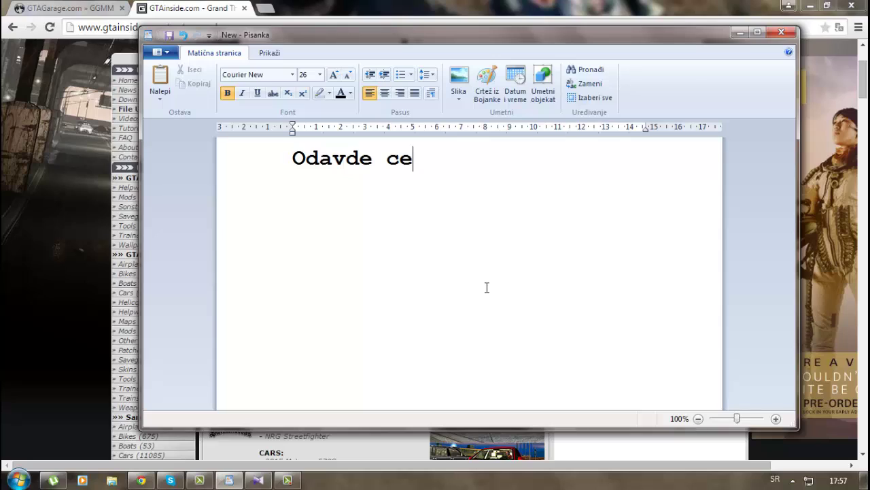
{"action": "type", "text": "te skinuti"}
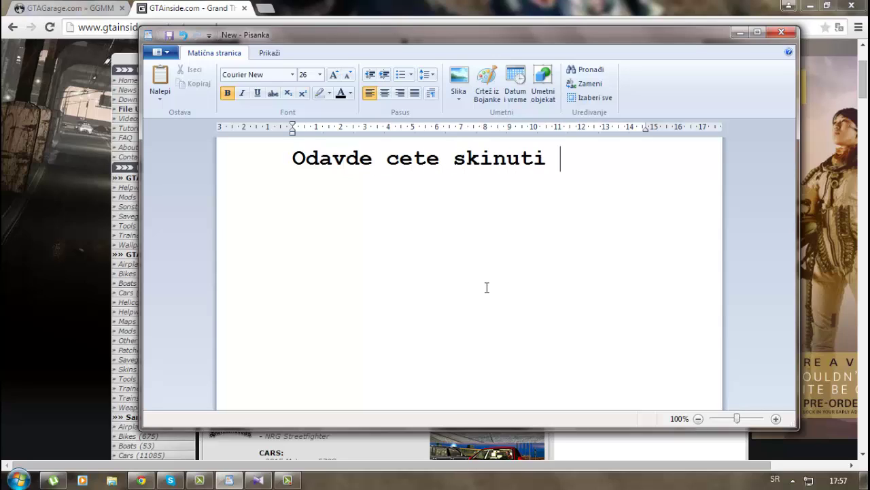
{"action": "type", "text": " ,m"}
{"action": "key", "text": "BackSpace"}
{"action": "key", "text": "BackSpace"}
{"action": "type", "text": "mod koj zelite"}
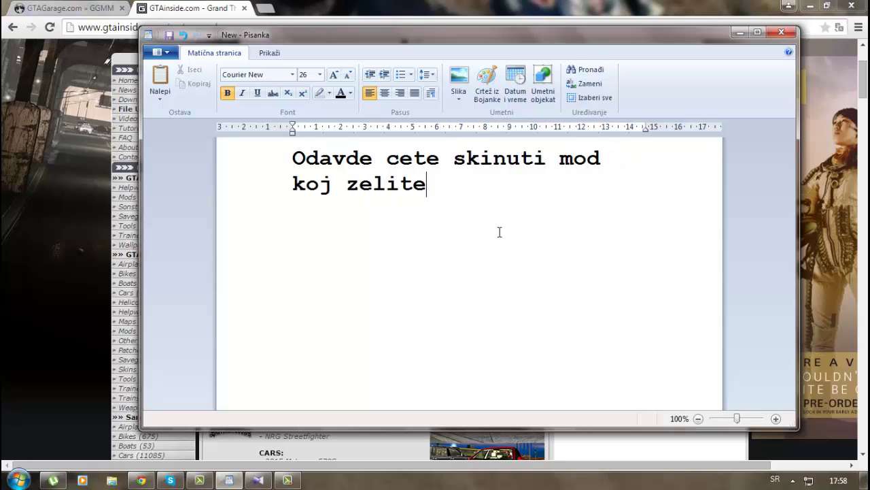
- Replace the note about downloading mods with "Pratii !"
{"action": "key", "text": "ctrl+a"}
{"action": "key", "text": "Delete"}
{"action": "type", "text": "Prat"}
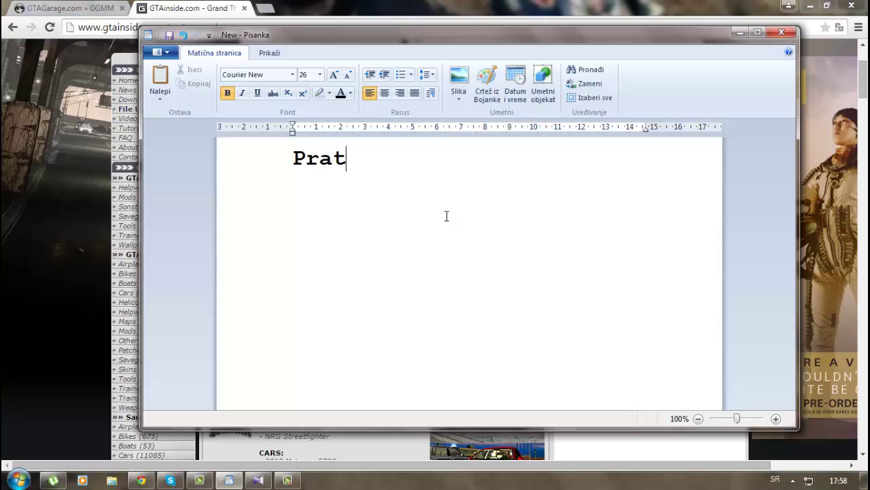
- Return to GTAinside.com in Chrome and open the Cars category under San Andreas
{"action": "left_click", "coordinate": [5, 225]}
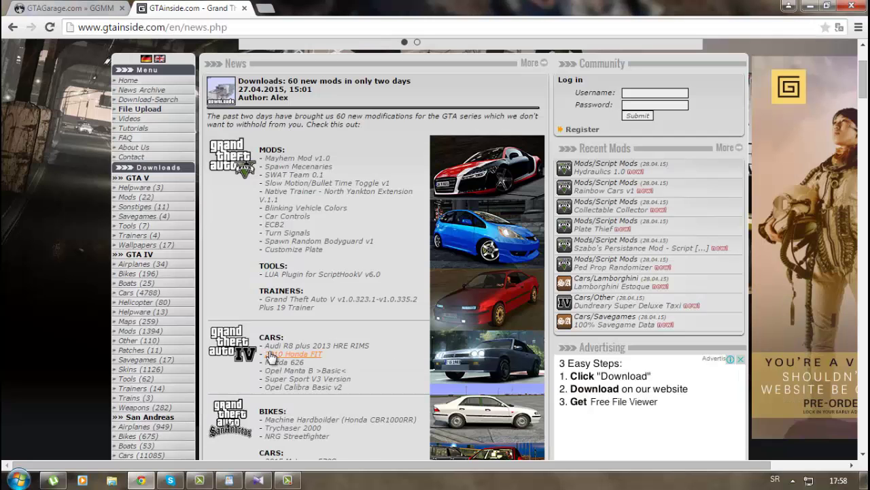
{"action": "scroll", "coordinate": [146, 204], "scroll_direction": "down", "scroll_amount": 4}
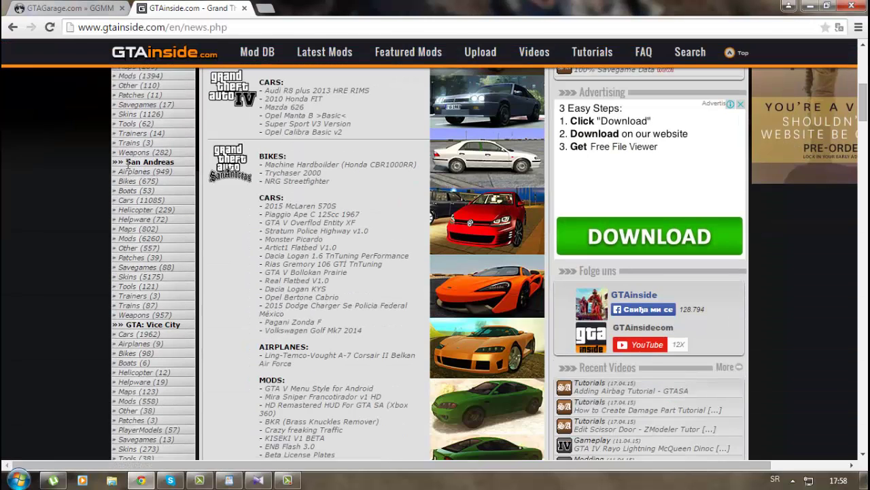
{"action": "left_click_drag", "start_coordinate": [126, 162], "coordinate": [179, 161]}
{"action": "left_click", "coordinate": [192, 161]}
{"action": "left_click", "coordinate": [144, 201]}
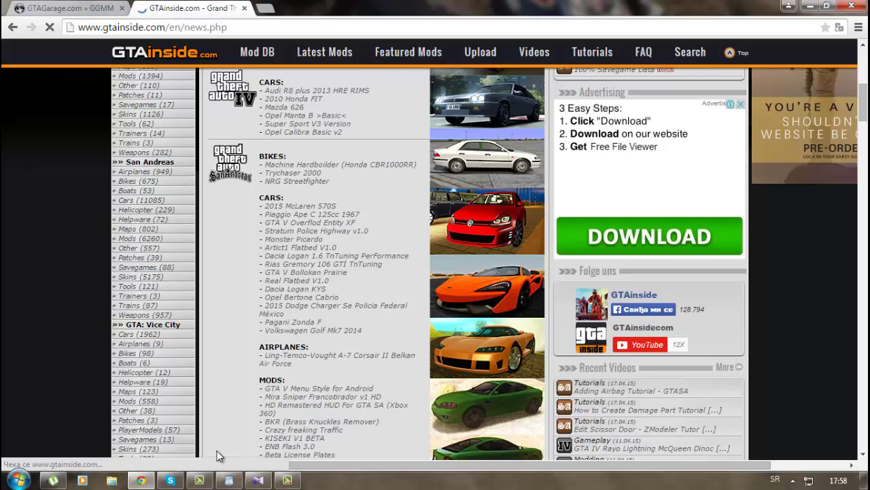
- Switch to WordPad and replace the note with "Naprimer auto neki evo BMW"
{"action": "left_click", "coordinate": [285, 481]}
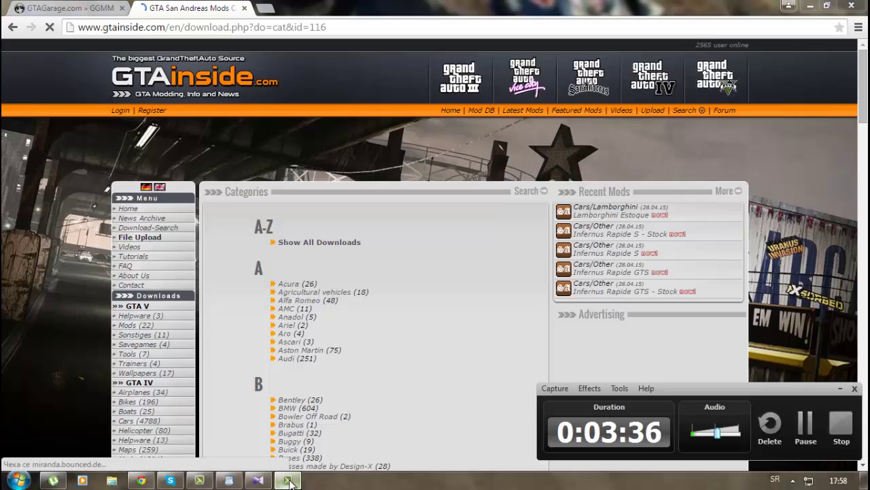
{"action": "left_click", "coordinate": [229, 481]}
{"action": "key", "text": "ctrl+a"}
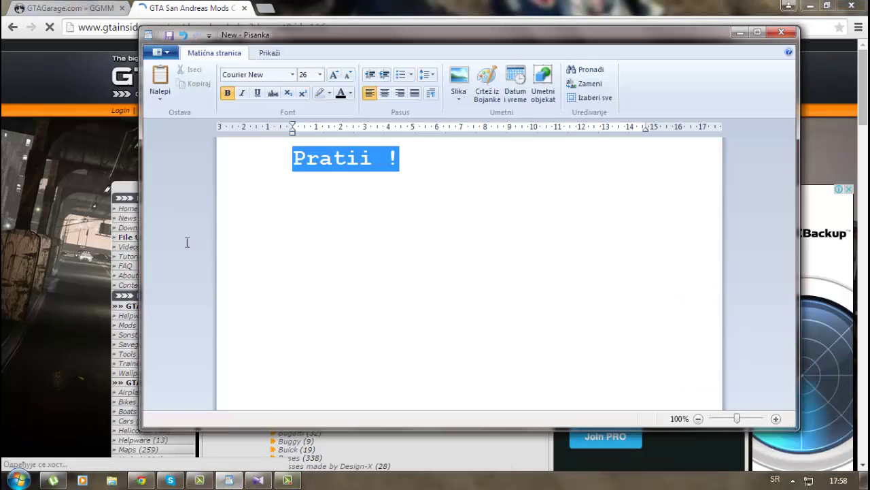
{"action": "type", "text": "Naprimer "}
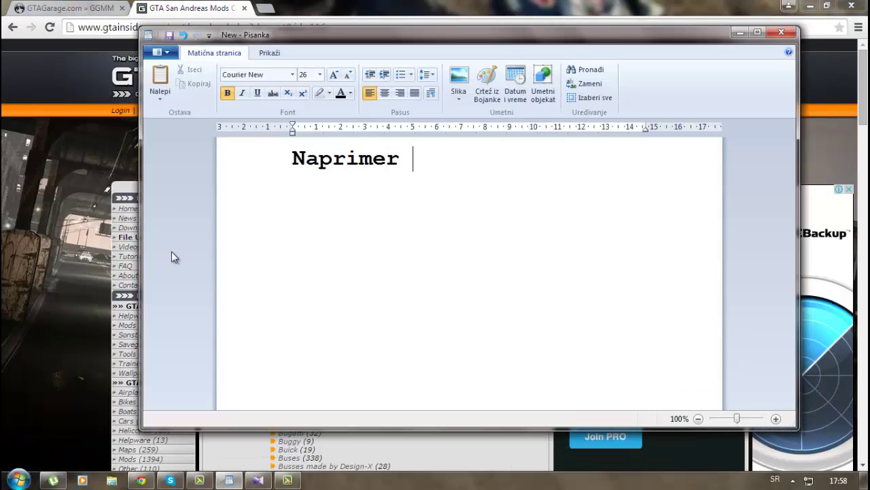
{"action": "type", "text": "auto neki evo "}
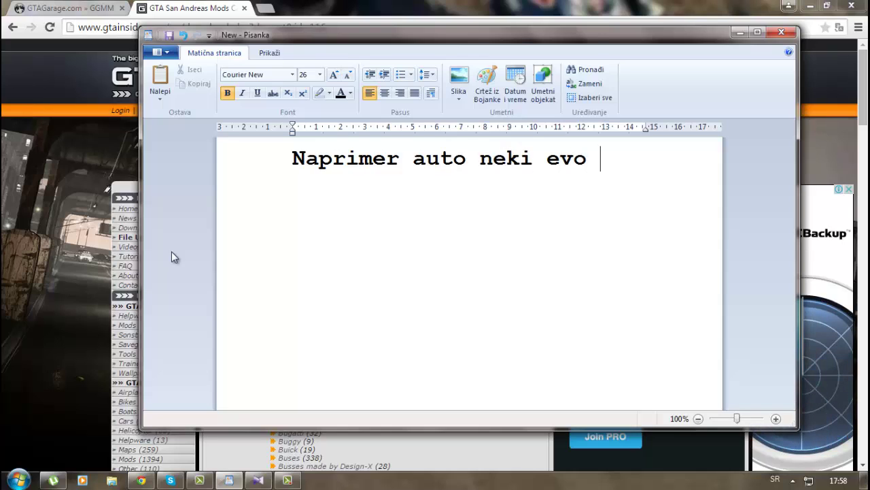
{"action": "type", "text": "BMW"}
- Clear the note and open the BMW category in the San Andreas car list in Chrome
{"action": "key", "text": "ctrl+a"}
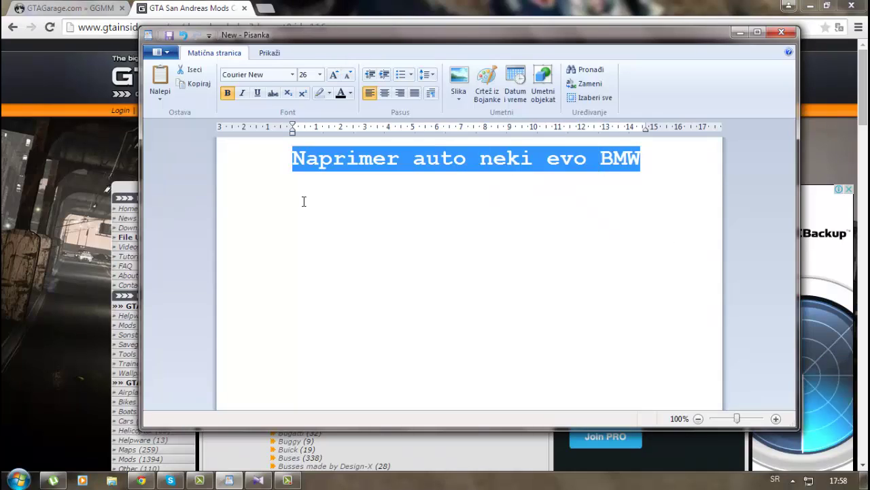
{"action": "key", "text": "BackSpace"}
{"action": "left_click", "coordinate": [42, 246]}
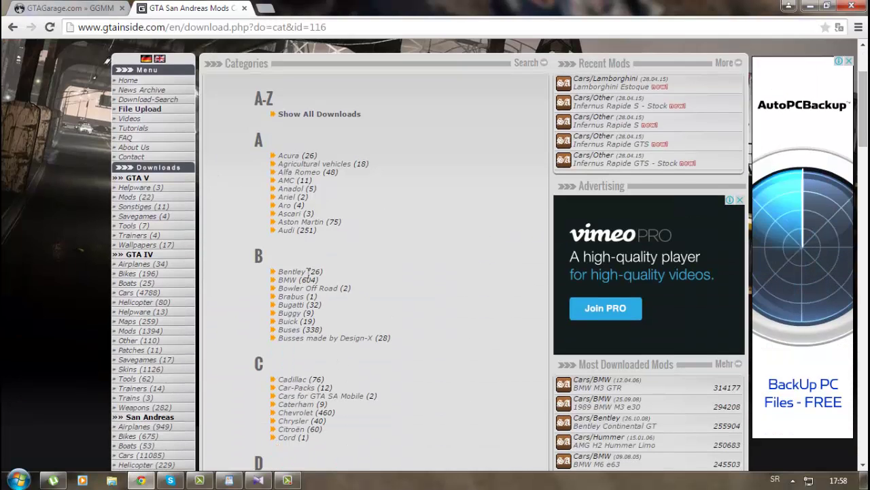
{"action": "left_click", "coordinate": [287, 280]}
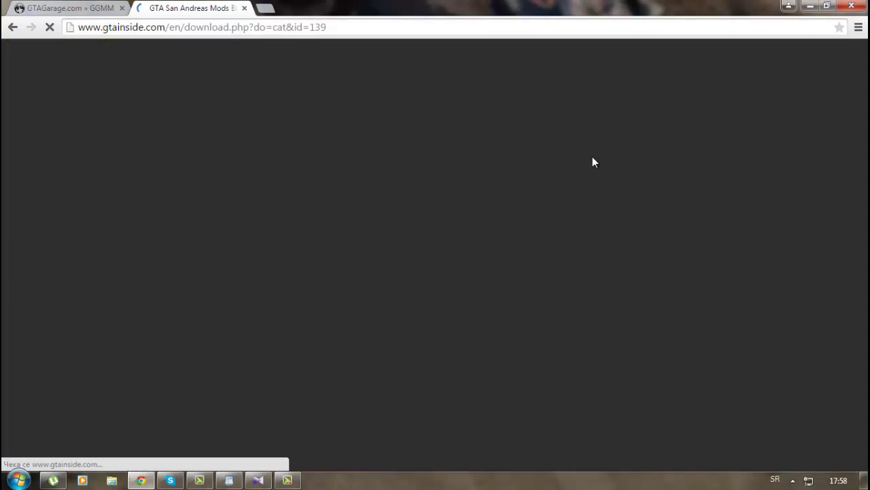
{"action": "scroll", "coordinate": [625, 273], "scroll_direction": "down", "scroll_amount": 3}
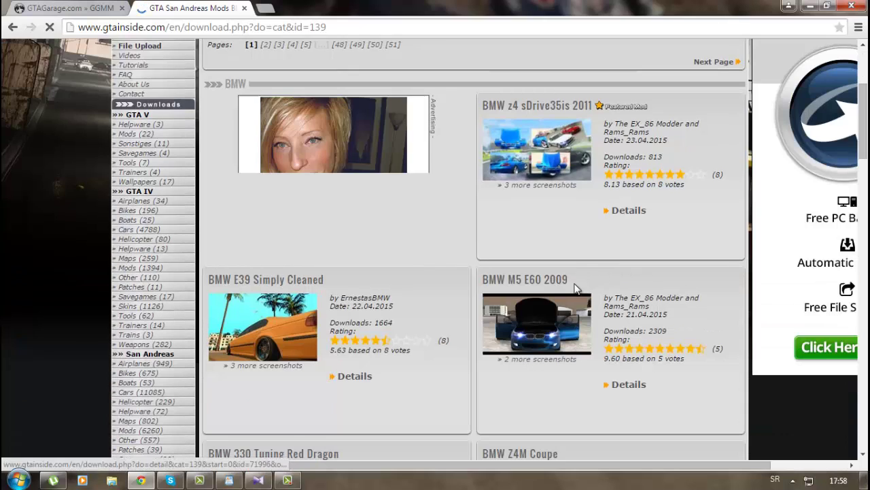
{"action": "scroll", "coordinate": [521, 363], "scroll_direction": "down", "scroll_amount": 1}
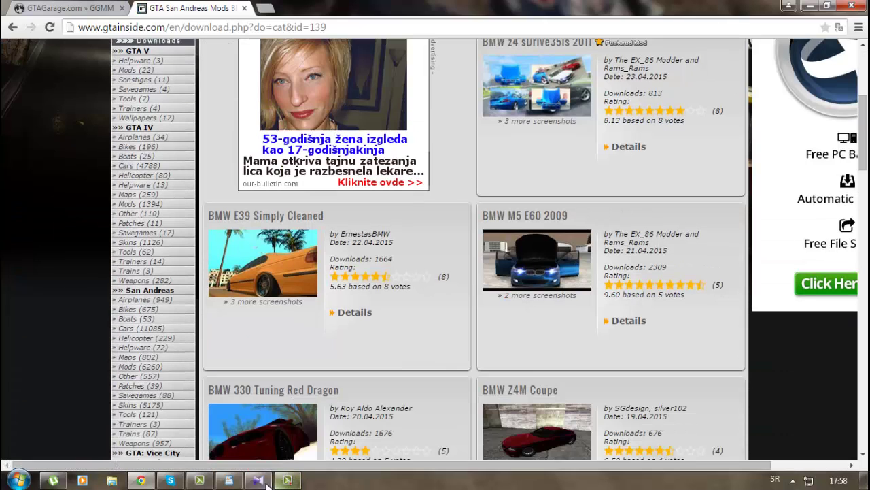
- Return to WordPad and write the note "Kliknete na mod koj zelite"
{"action": "left_click", "coordinate": [229, 480]}
{"action": "type", "text": "Kl"}
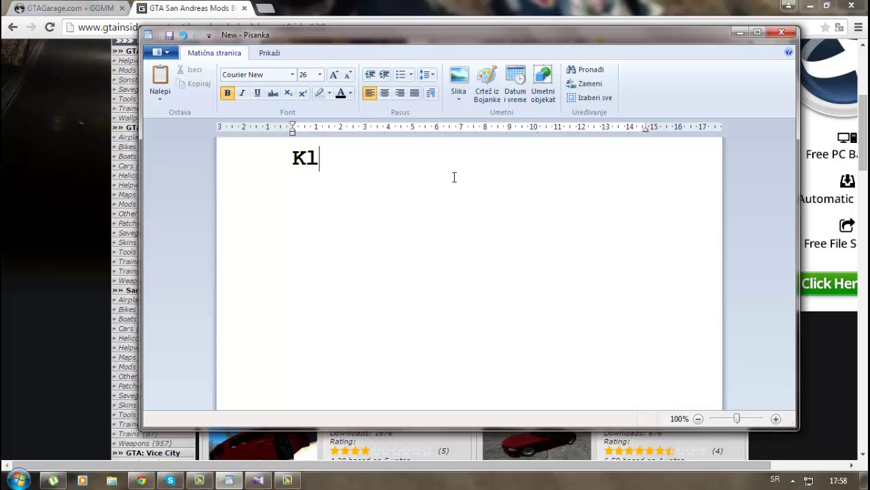
{"action": "type", "text": "iknete na mod koj zelite"}
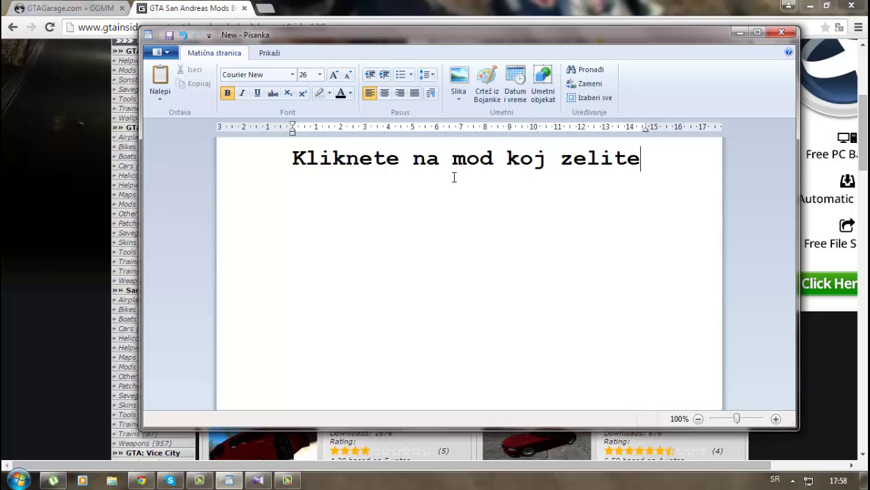
- Open the BMW E39 Simply Cleaned mod on GTAinside.com and start downloading its archive
{"action": "left_click", "coordinate": [106, 272]}
{"action": "scroll", "coordinate": [540, 350], "scroll_direction": "down", "scroll_amount": 2}
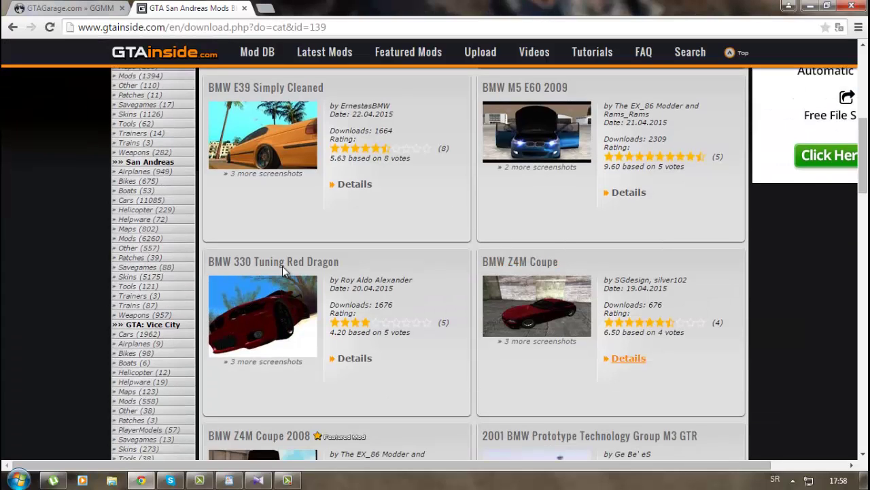
{"action": "left_click", "coordinate": [237, 170]}
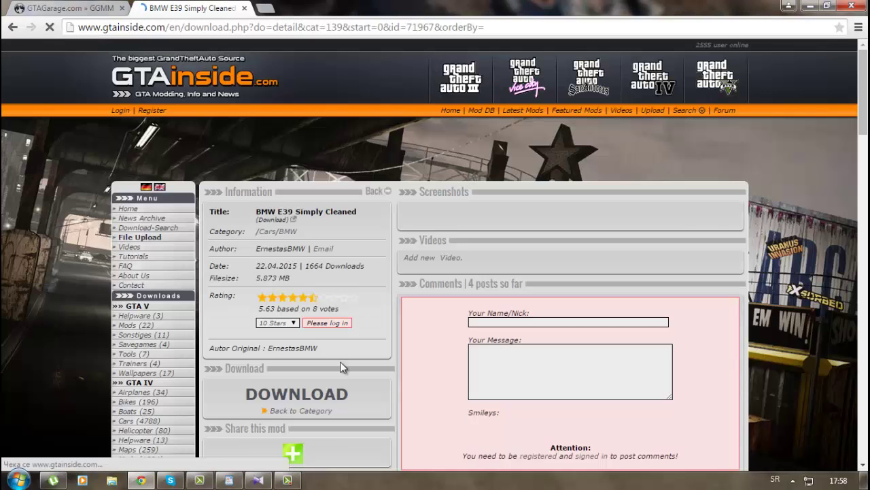
{"action": "scroll", "coordinate": [302, 248], "scroll_direction": "down", "scroll_amount": 1}
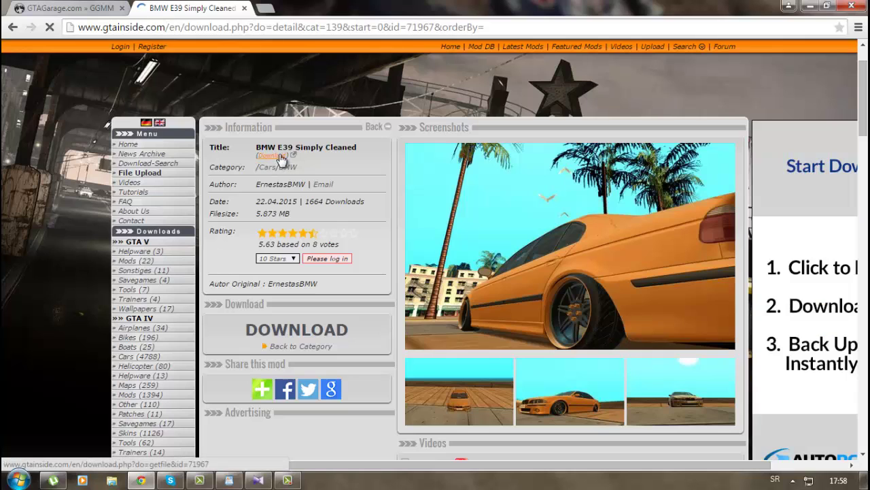
{"action": "left_click", "coordinate": [275, 163]}
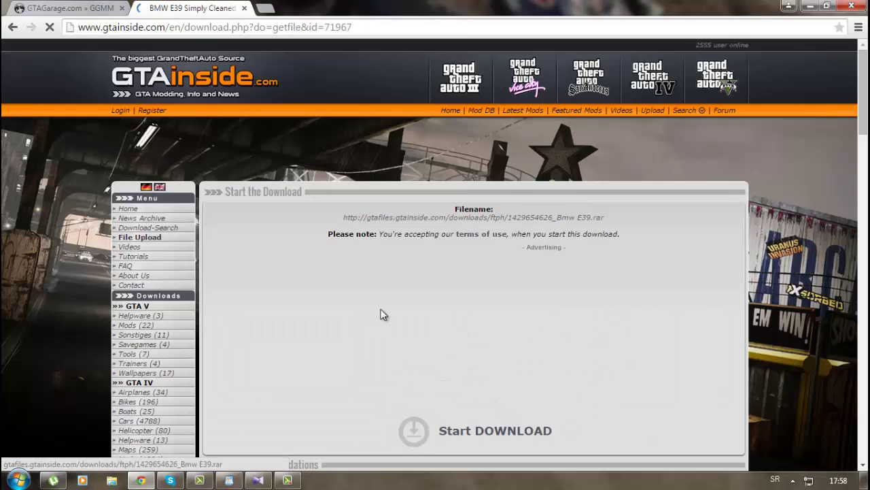
{"action": "left_click", "coordinate": [412, 435]}
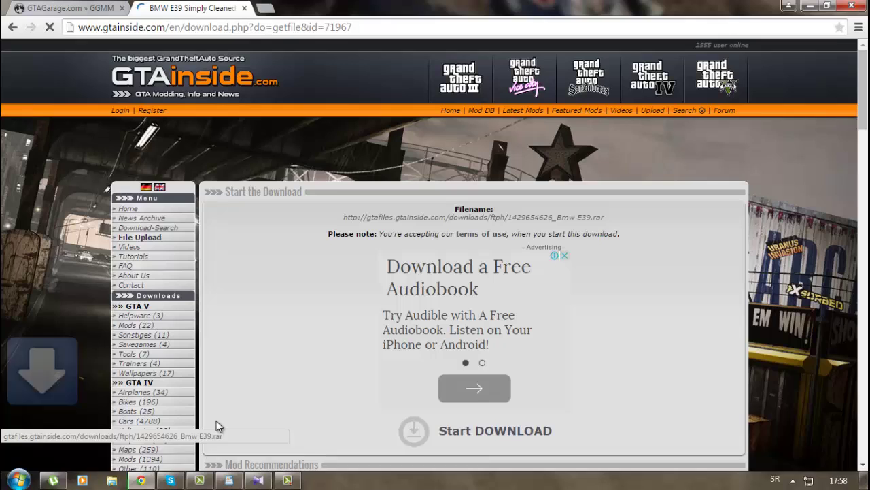
- Switch to WordPad and replace the note with "Onda krece da vam se skida"
{"action": "left_click", "coordinate": [229, 481]}
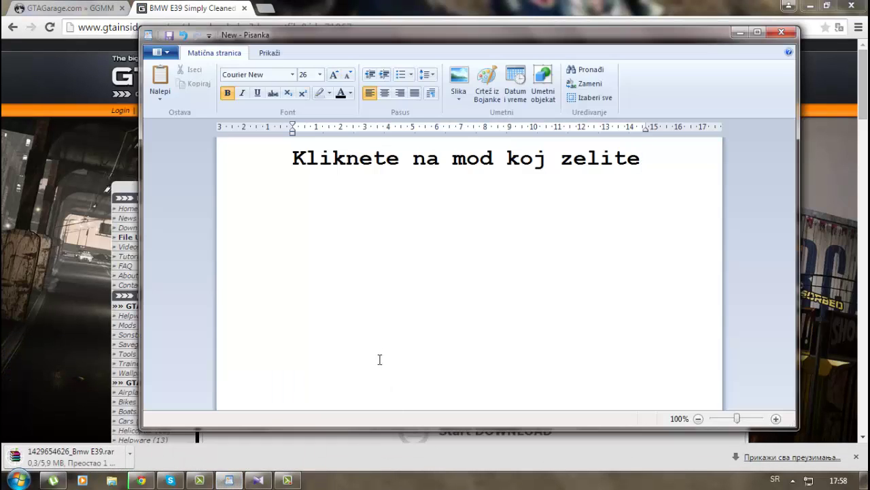
{"action": "left_click_drag", "start_coordinate": [677, 186], "coordinate": [363, 191]}
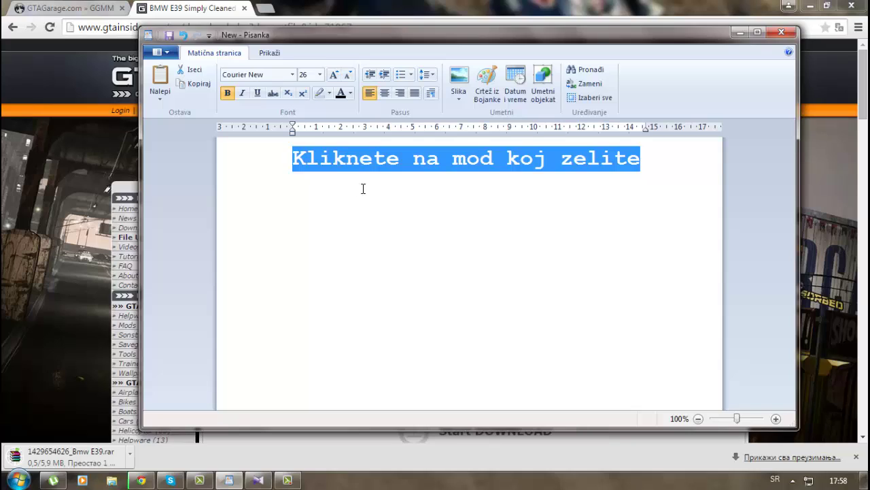
{"action": "type", "text": "Onda krece da "}
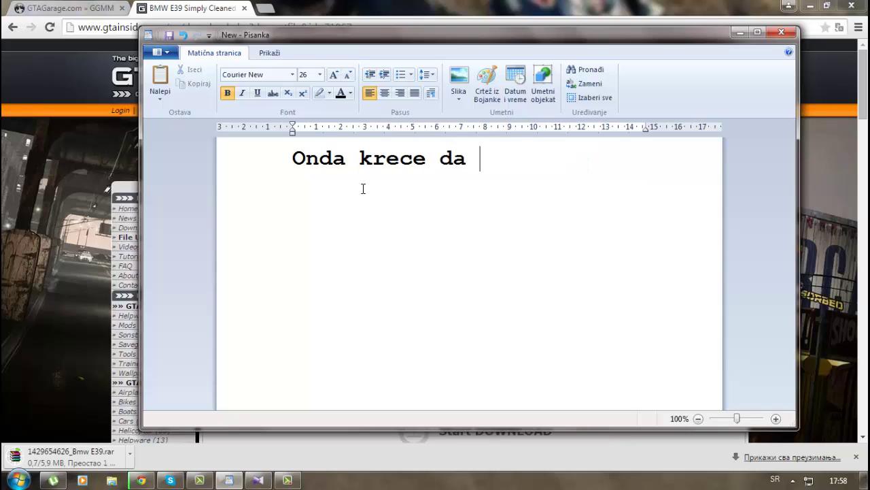
{"action": "type", "text": "vam se skida"}
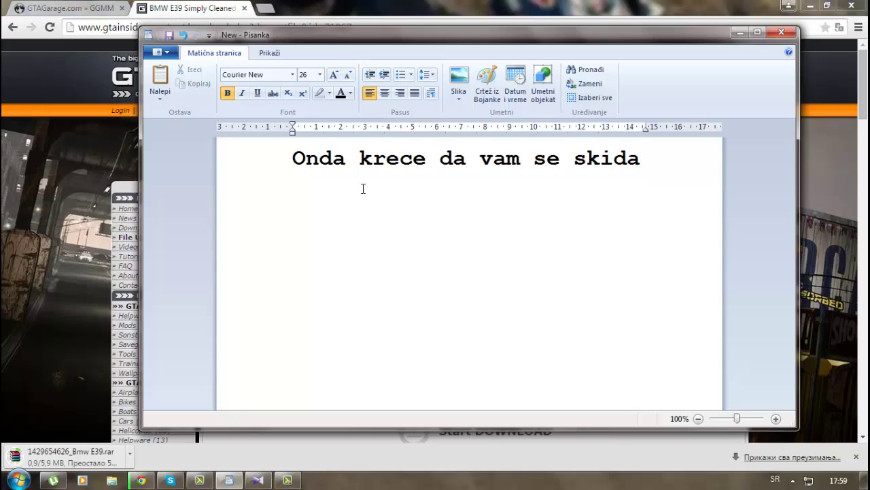
- Replace the WordPad note with "Ja cu stopirati dok se skine :)"
{"action": "left_click_drag", "start_coordinate": [674, 190], "coordinate": [318, 159]}
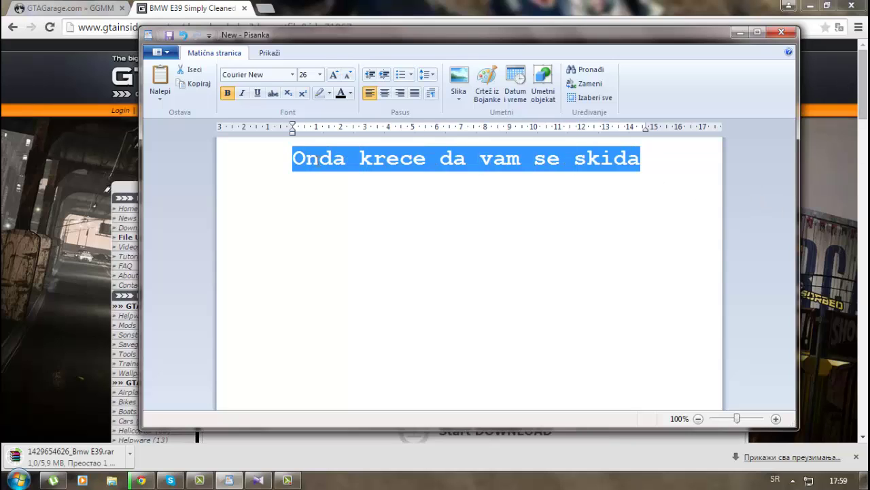
{"action": "key", "text": "BackSpace"}
{"action": "type", "text": "Ja cu st"}
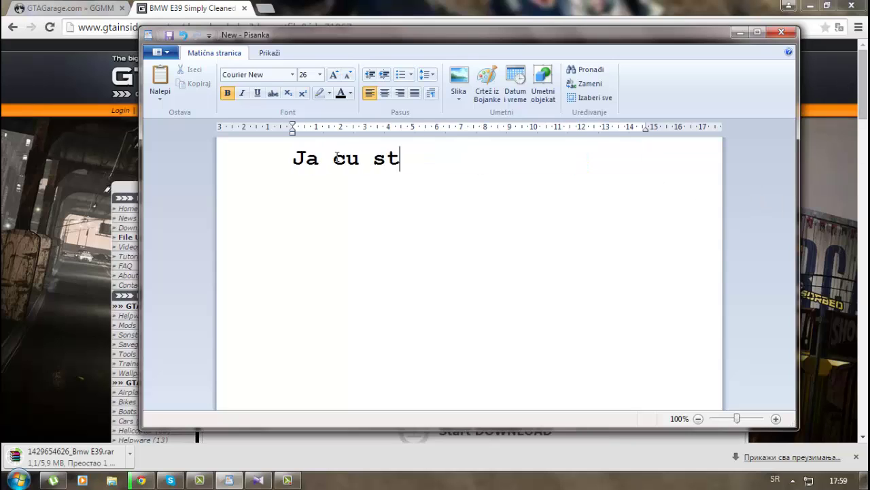
{"action": "type", "text": "opirati"}
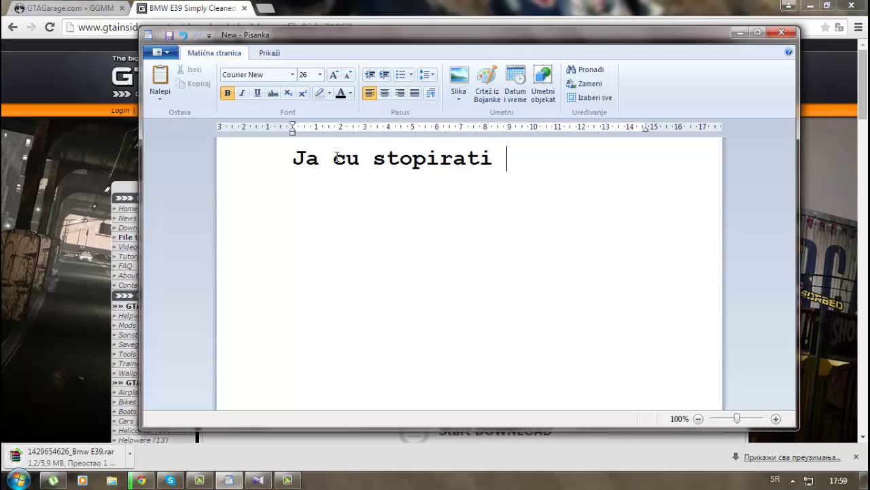
{"action": "type", "text": " dok se skine :)"}
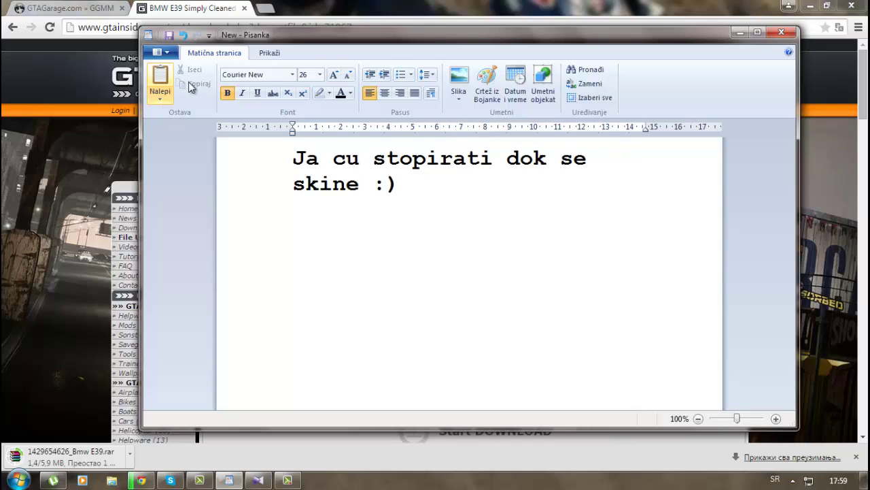
- Clear the note about waiting for the download and minimize WordPad
{"action": "key", "text": "ctrl+a"}
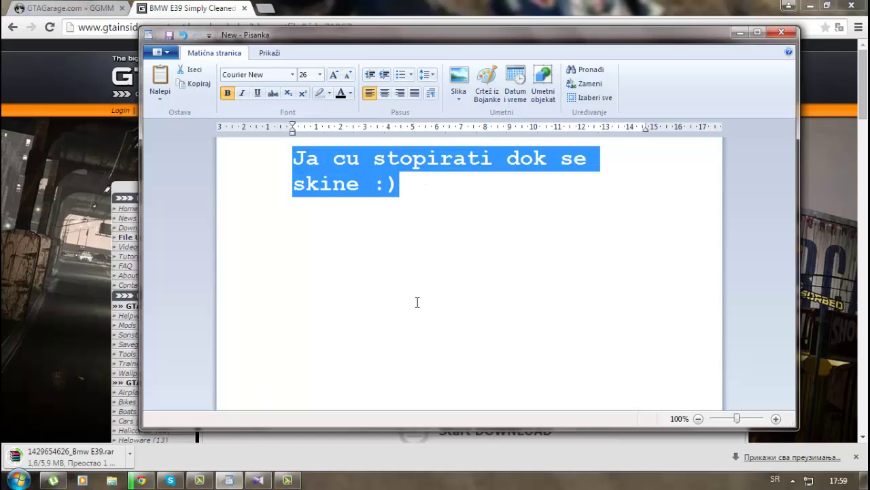
{"action": "key", "text": "Delete"}
{"action": "left_click", "coordinate": [740, 32]}
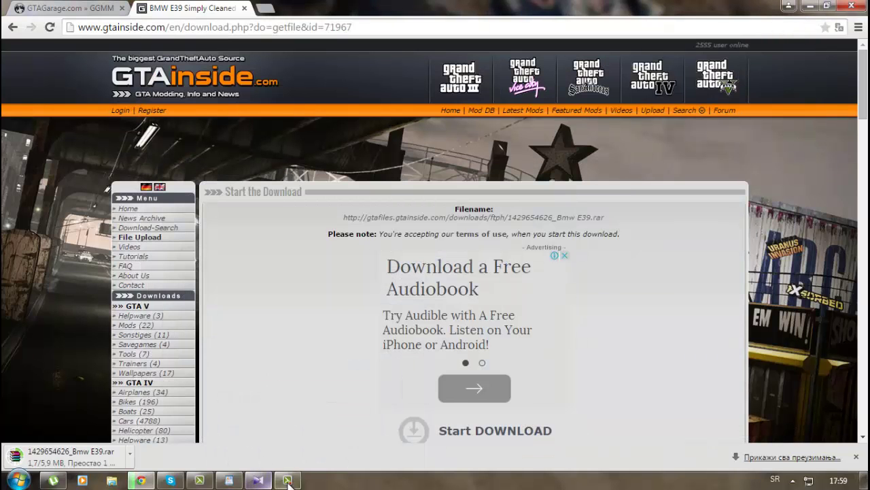
{"action": "left_click", "coordinate": [289, 481]}
{"action": "left_click", "coordinate": [802, 421]}
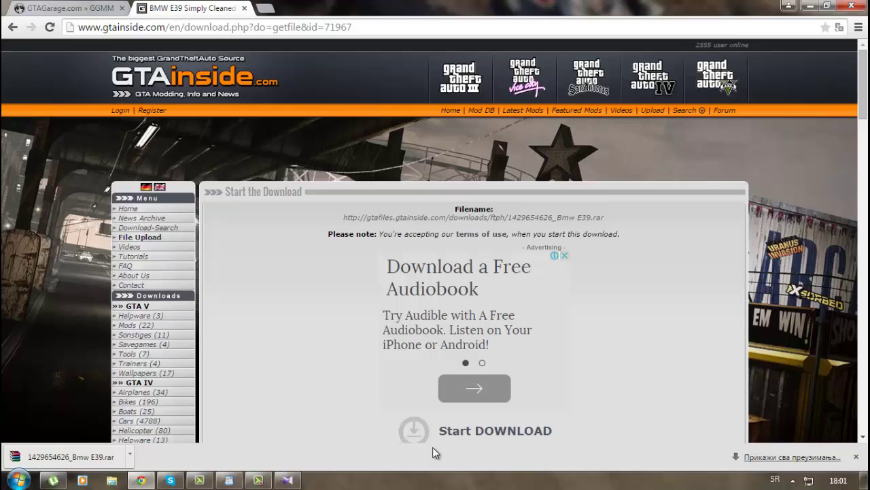
- Return to WordPad and write the note "Kada se skine pratite me !"
{"action": "left_click", "coordinate": [237, 478]}
{"action": "type", "text": "Kada se"}
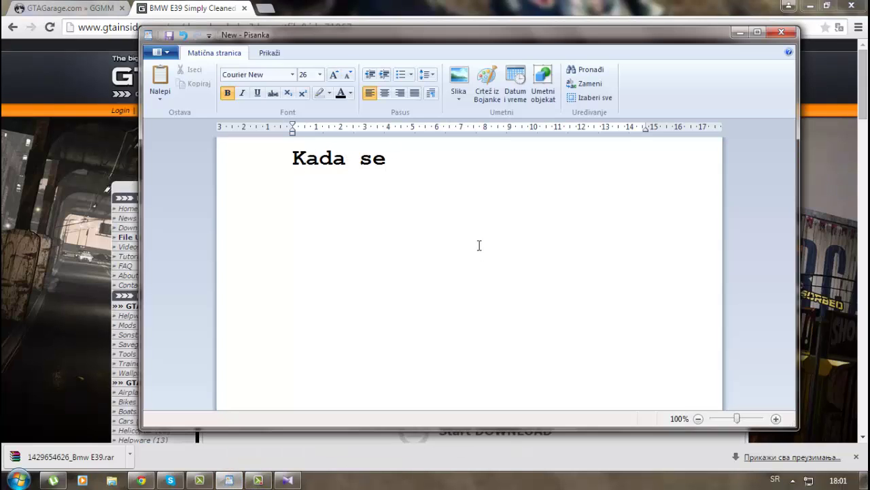
{"action": "type", "text": " skine"}
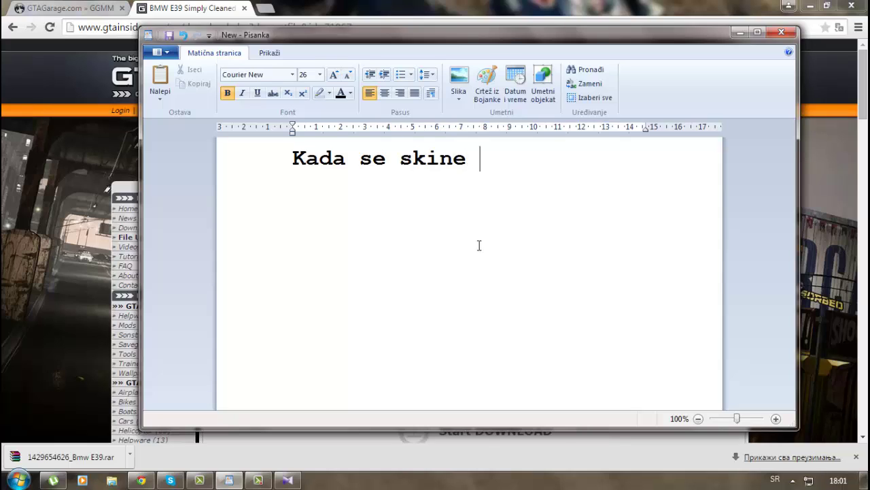
{"action": "type", "text": " pratite me !"}
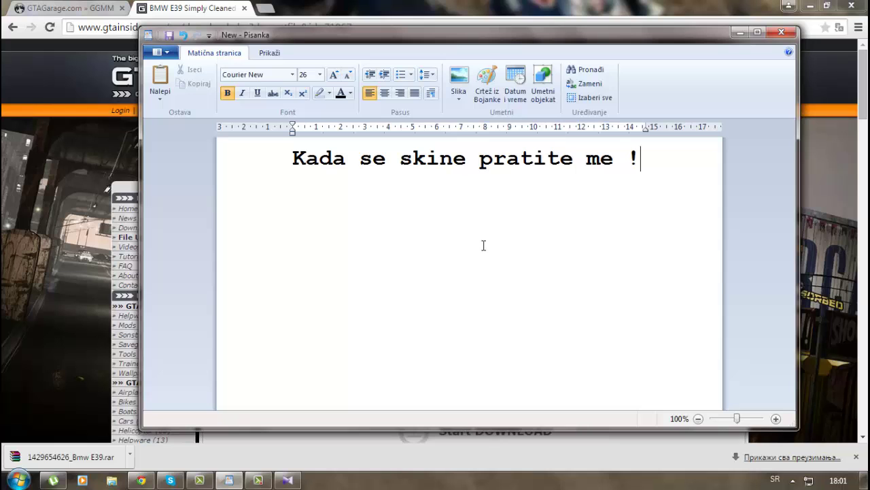
- Clear the note and minimize both WordPad and Chrome to show the desktop
{"action": "left_click_drag", "start_coordinate": [642, 162], "coordinate": [280, 162]}
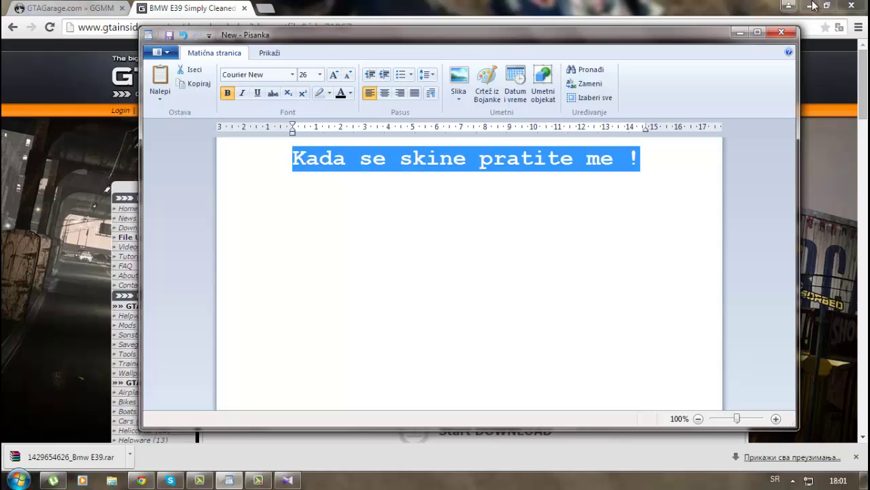
{"action": "key", "text": "ctrl+x"}
{"action": "left_click", "coordinate": [738, 32]}
{"action": "left_click", "coordinate": [807, 6]}
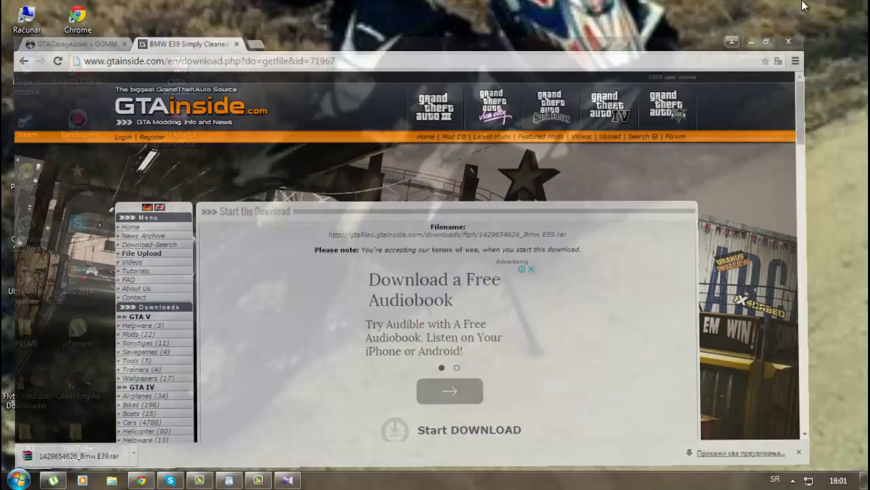
{"action": "double_click", "coordinate": [46, 20]}
{"action": "left_click", "coordinate": [329, 123]}
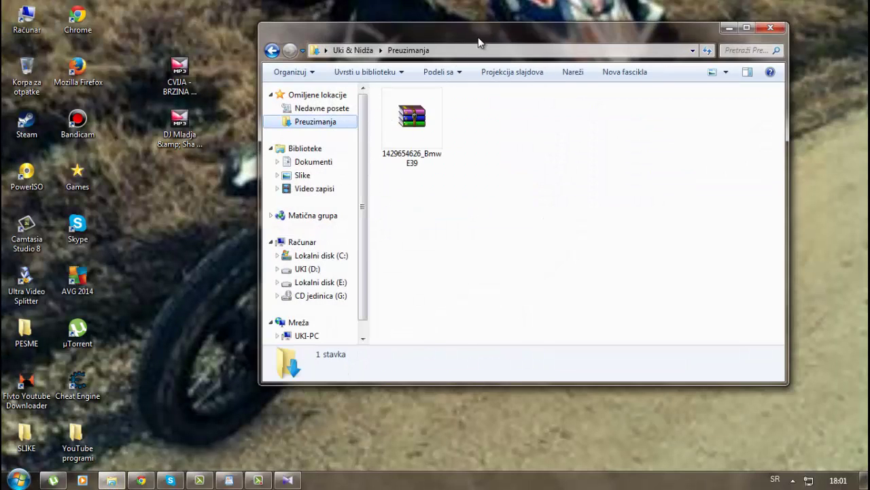
{"action": "left_click_drag", "start_coordinate": [478, 42], "coordinate": [610, 109]}
{"action": "left_click_drag", "start_coordinate": [543, 189], "coordinate": [315, 118]}
{"action": "left_click_drag", "start_coordinate": [682, 101], "coordinate": [504, 61]}
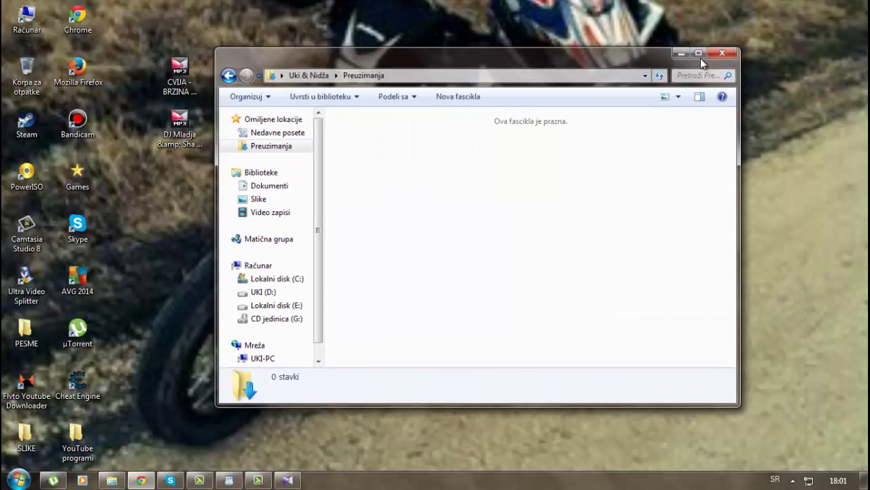
{"action": "left_click", "coordinate": [722, 53]}
- Return to WordPad, write the note "To je taj Mod :", and erase it before minimizing the window
{"action": "left_click", "coordinate": [229, 480]}
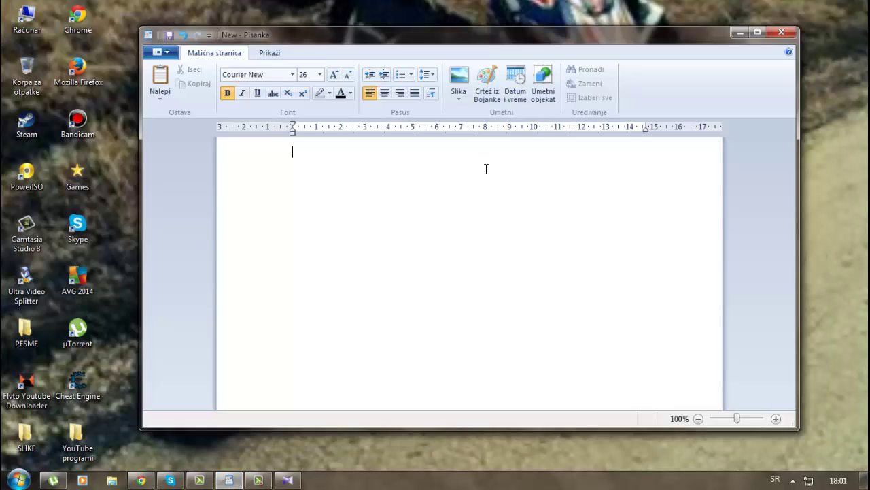
{"action": "type", "text": "To je taj Mod :"}
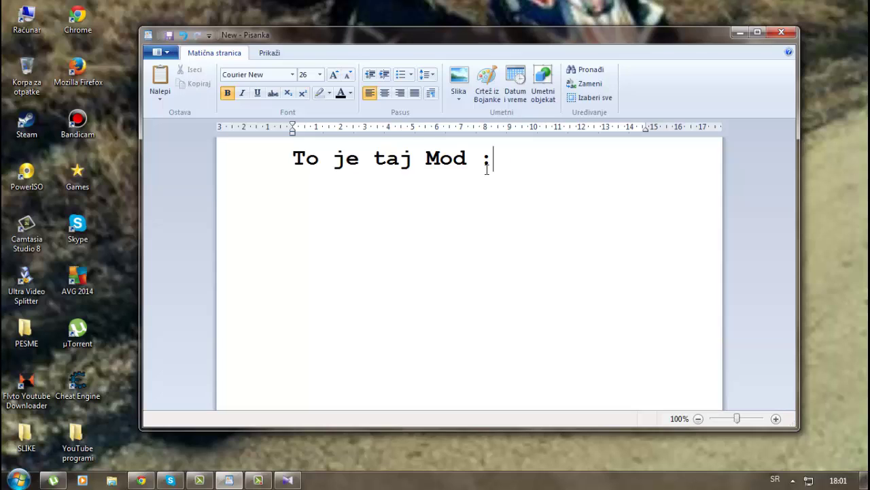
{"action": "key", "text": "BackSpace"}
{"action": "key", "text": "BackSpace"}
{"action": "key", "text": "BackSpace"}
{"action": "key", "text": "BackSpace"}
{"action": "key", "text": "BackSpace"}
{"action": "key", "text": "BackSpace"}
{"action": "key", "text": "BackSpace"}
{"action": "key", "text": "BackSpace"}
{"action": "key", "text": "BackSpace"}
{"action": "key", "text": "BackSpace"}
{"action": "key", "text": "BackSpace"}
{"action": "key", "text": "BackSpace"}
{"action": "key", "text": "BackSpace"}
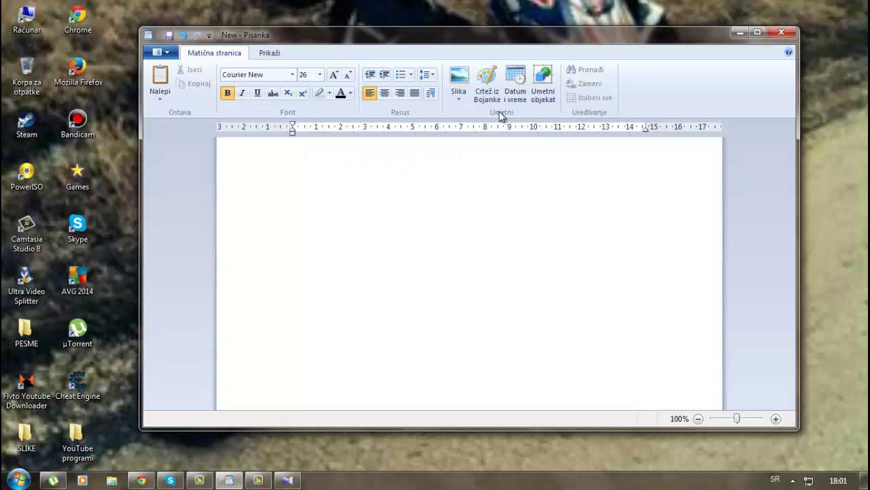
{"action": "left_click", "coordinate": [740, 32]}
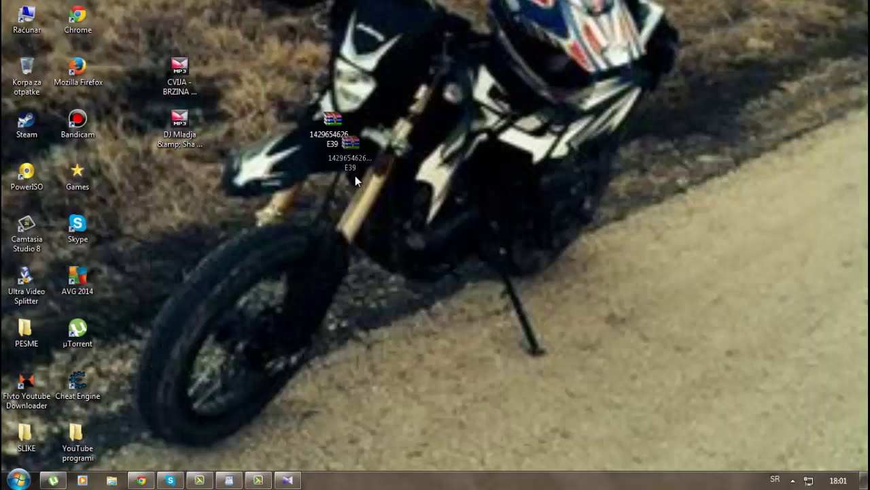
{"action": "right_click", "coordinate": [348, 121]}
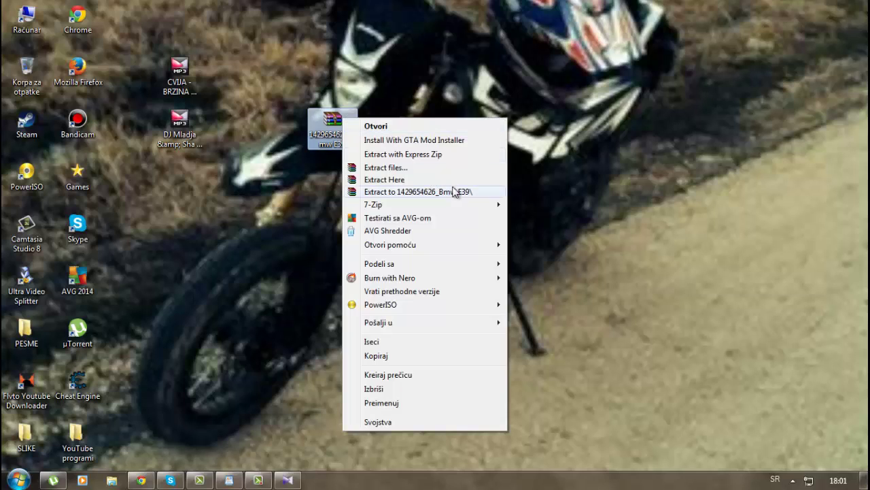
{"action": "left_click", "coordinate": [395, 181]}
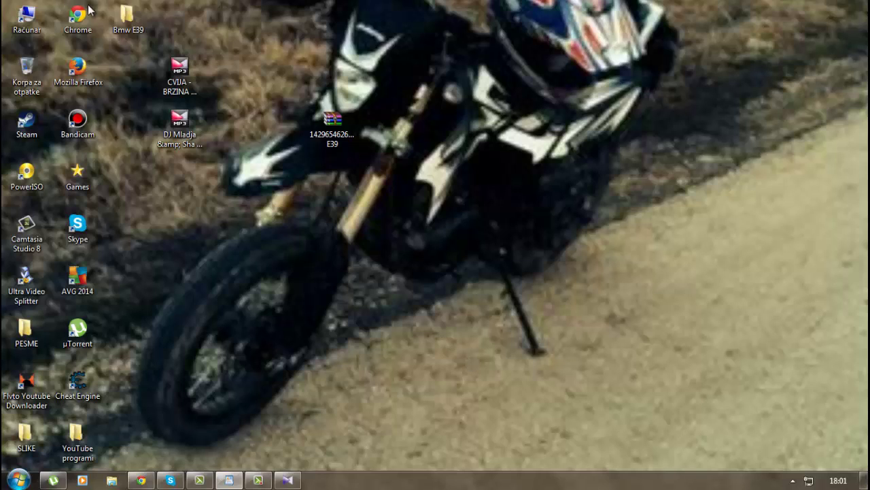
{"action": "left_click_drag", "start_coordinate": [127, 18], "coordinate": [523, 107]}
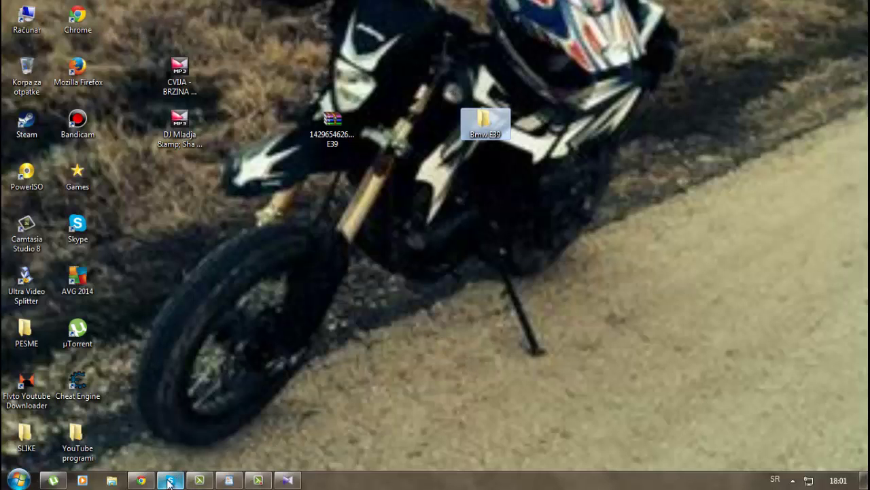
- Switch to WordPad and write the note "Extraktujete tu Extract HEre"
{"action": "left_click", "coordinate": [229, 480]}
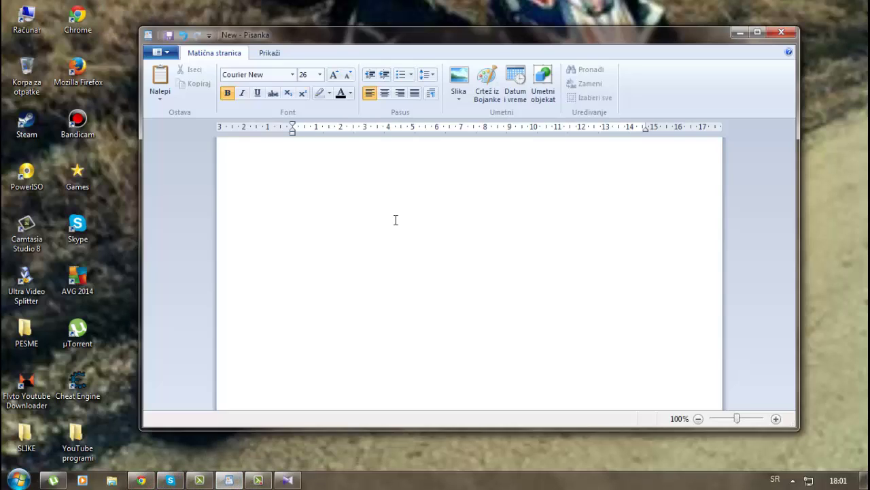
{"action": "type", "text": "Extra"}
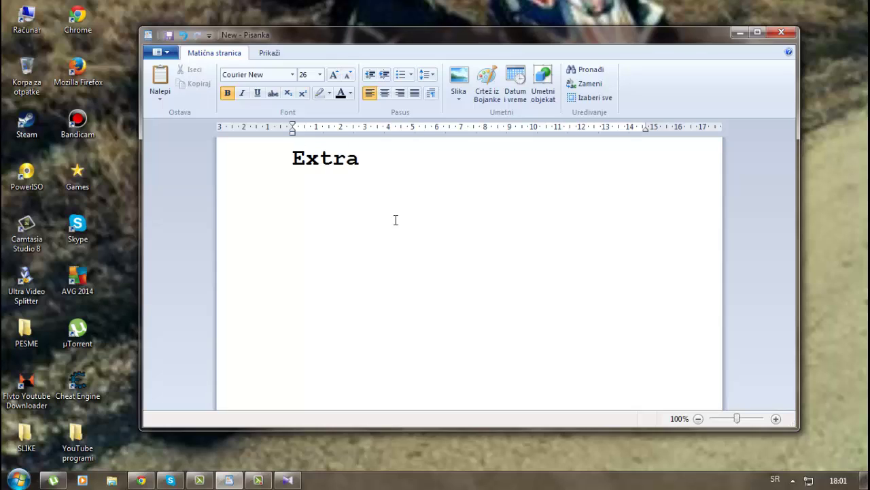
{"action": "type", "text": "ktujete tu"}
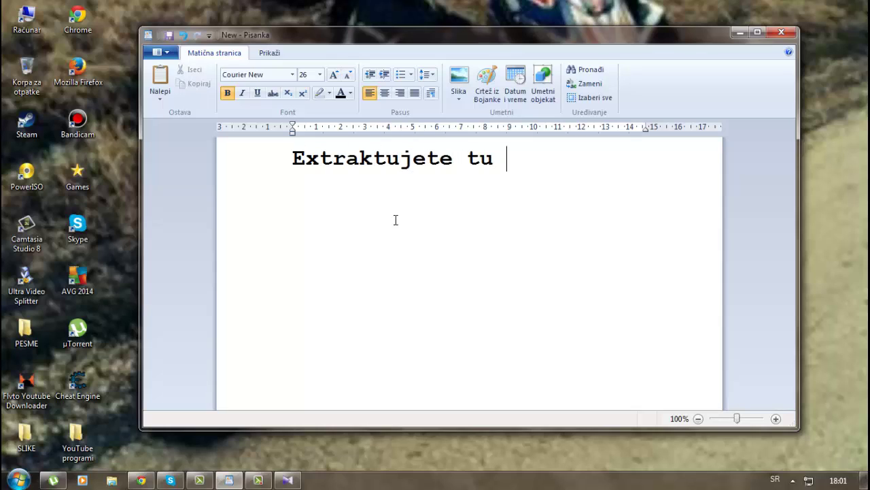
{"action": "type", "text": " Extra"}
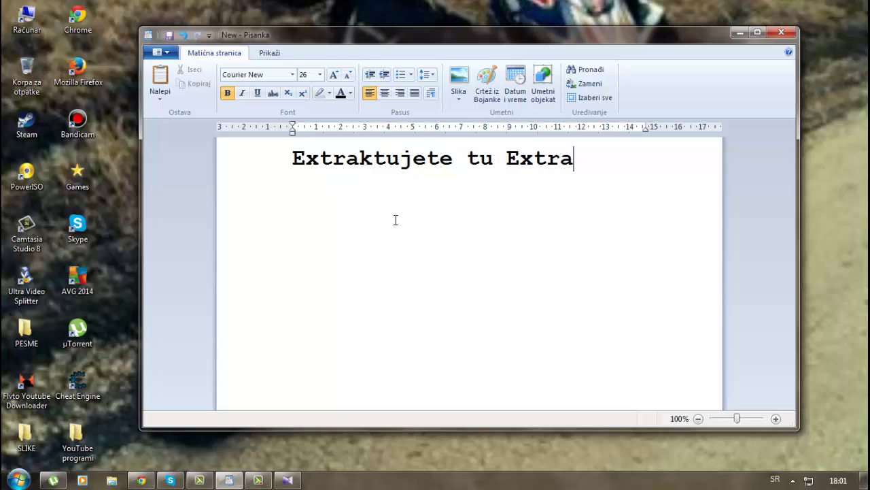
{"action": "type", "text": "ct HEre"}
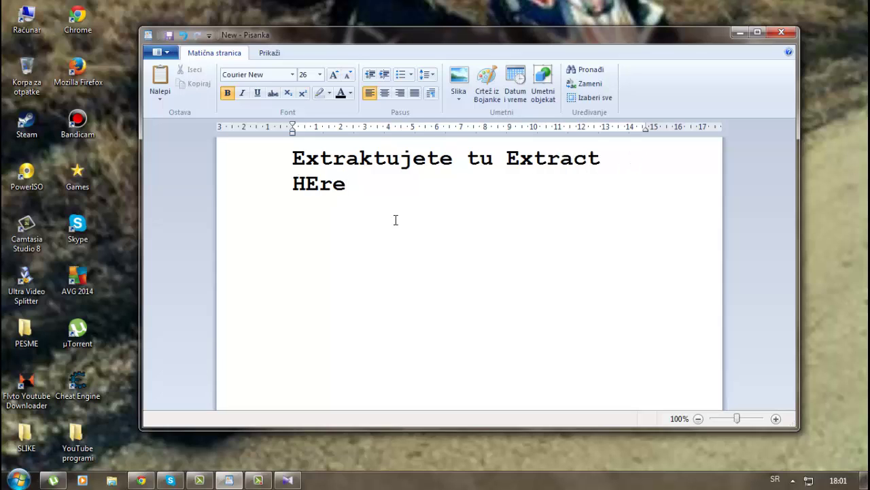
- Clear the extraction note and minimize WordPad
{"action": "left_click_drag", "start_coordinate": [347, 183], "coordinate": [283, 163]}
{"action": "key", "text": "Delete"}
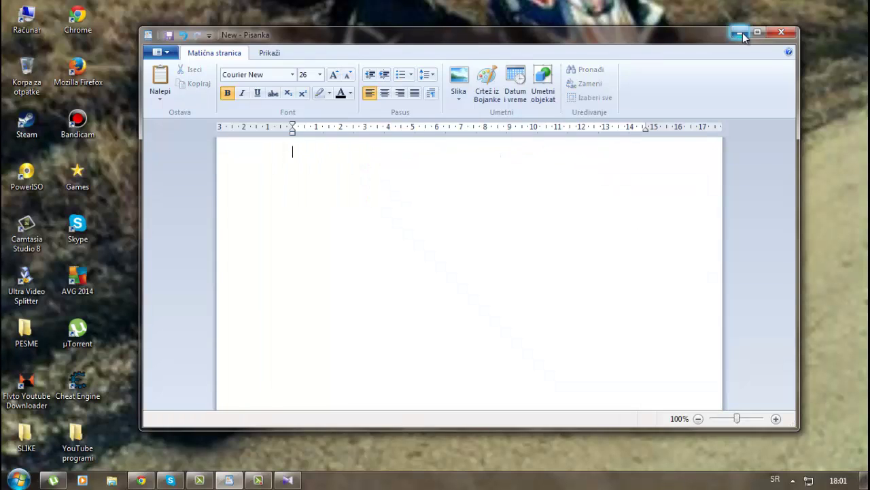
{"action": "left_click", "coordinate": [741, 32]}
- Move tampa.dff and tampa.txd out of the Bmw E39 folder onto the desktop and arrange them beside the folder
{"action": "double_click", "coordinate": [479, 120]}
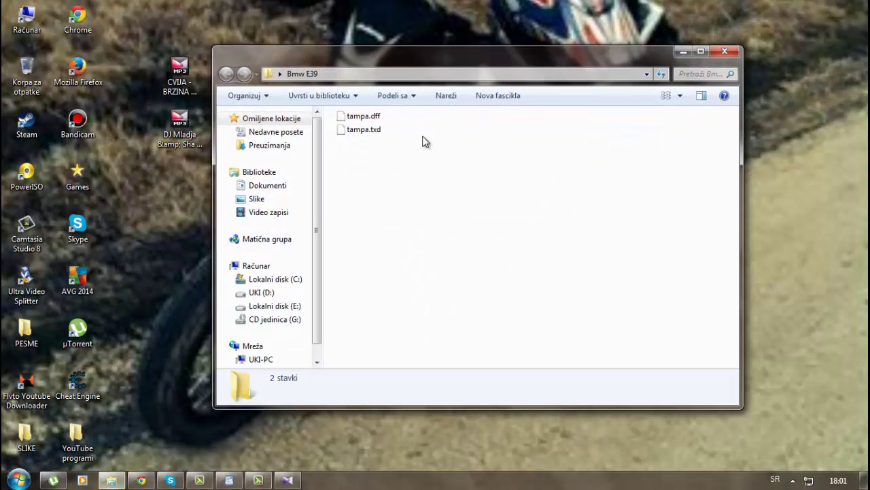
{"action": "left_click_drag", "start_coordinate": [411, 189], "coordinate": [353, 96]}
{"action": "left_click_drag", "start_coordinate": [360, 130], "coordinate": [540, 25]}
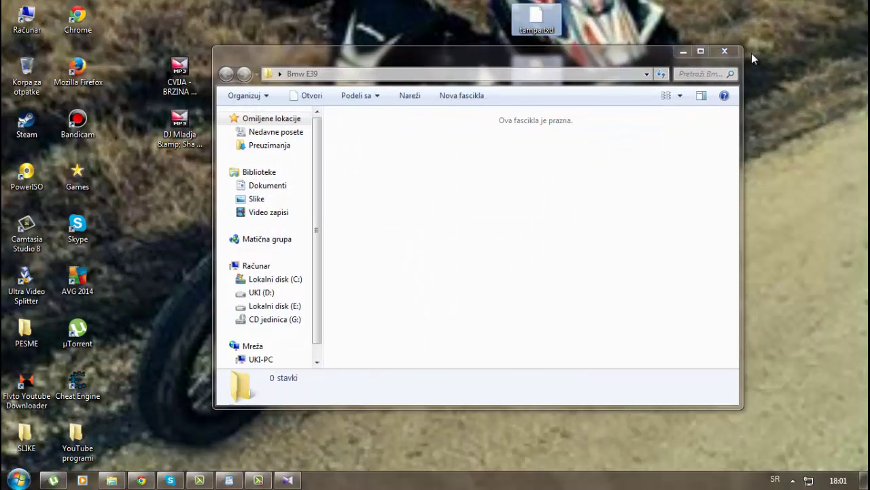
{"action": "left_click", "coordinate": [682, 52]}
{"action": "left_click_drag", "start_coordinate": [692, 4], "coordinate": [548, 102]}
{"action": "left_click_drag", "start_coordinate": [546, 74], "coordinate": [617, 127]}
{"action": "left_click", "coordinate": [659, 177]}
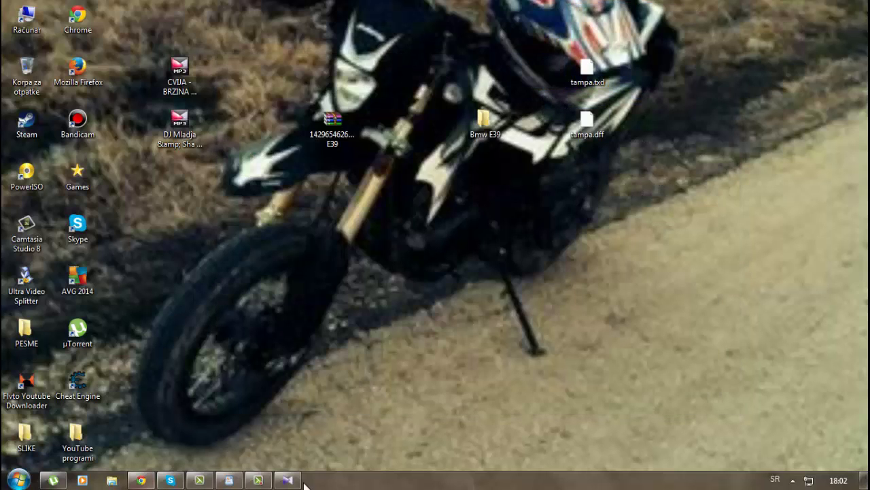
{"action": "left_click", "coordinate": [226, 480]}
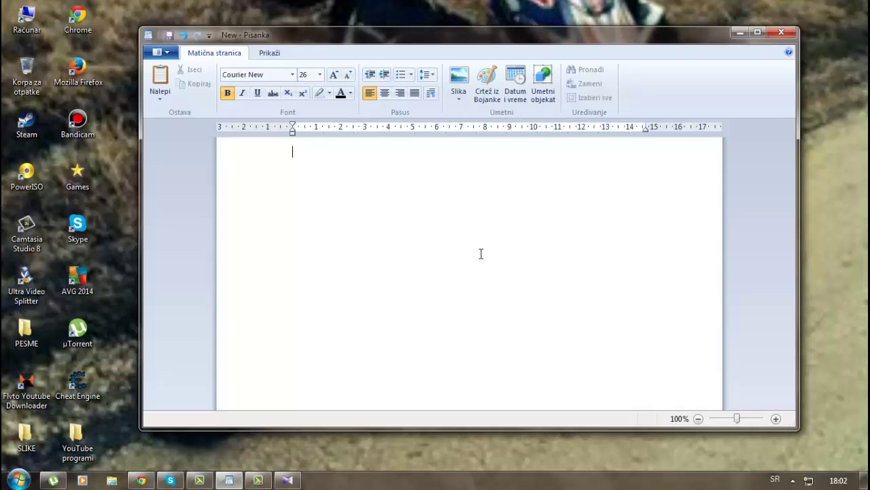
{"action": "type", "text": "To je za"}
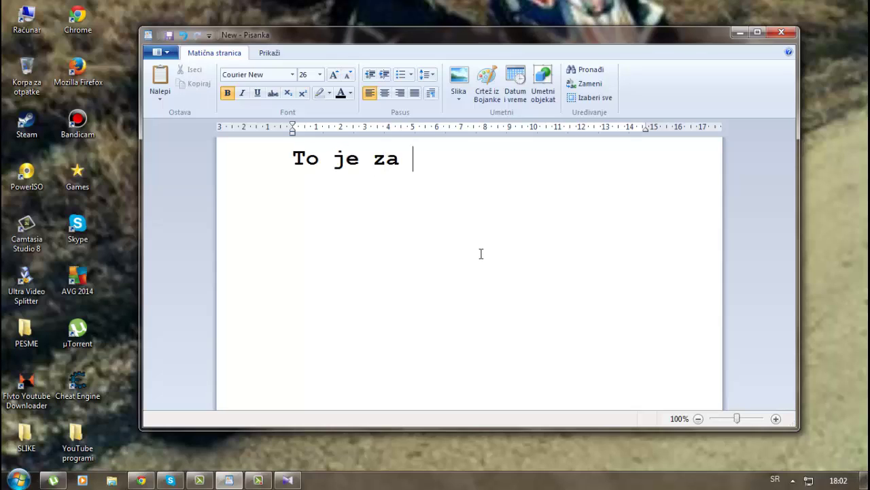
{"action": "type", "text": " Auto Ta"}
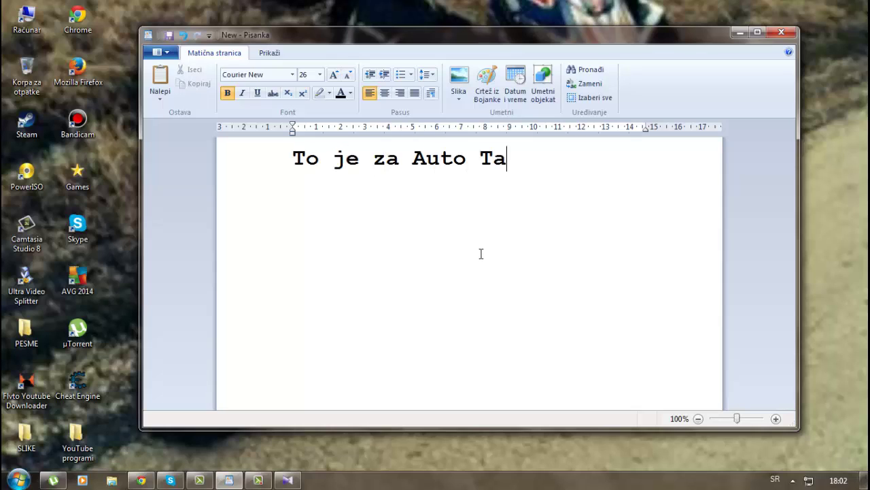
{"action": "key", "text": "BackSpace"}
{"action": "key", "text": "BackSpace"}
{"action": "key", "text": "BackSpace"}
{"action": "key", "text": "BackSpace"}
{"action": "key", "text": "BackSpace"}
{"action": "key", "text": "BackSpace"}
{"action": "key", "text": "BackSpace"}
{"action": "key", "text": "BackSpace"}
{"action": "key", "text": "BackSpace"}
{"action": "key", "text": "BackSpace"}
{"action": "key", "text": "BackSpace"}
{"action": "key", "text": "BackSpace"}
{"action": "key", "text": "BackSpace"}
{"action": "key", "text": "BackSpace"}
{"action": "key", "text": "BackSpace"}
{"action": "key", "text": "BackSpace"}
- Write the note "Pratiii!" in the empty WordPad document and minimize WordPad
{"action": "type", "text": "Pra"}
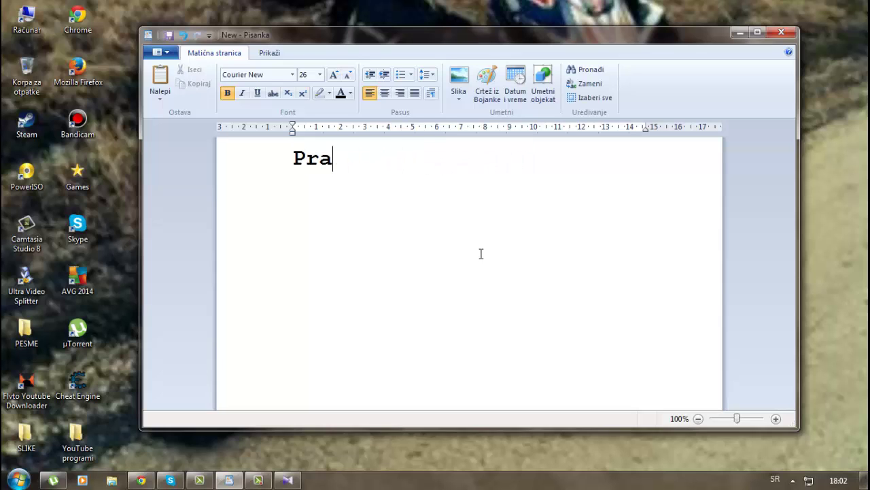
{"action": "type", "text": "tiii!"}
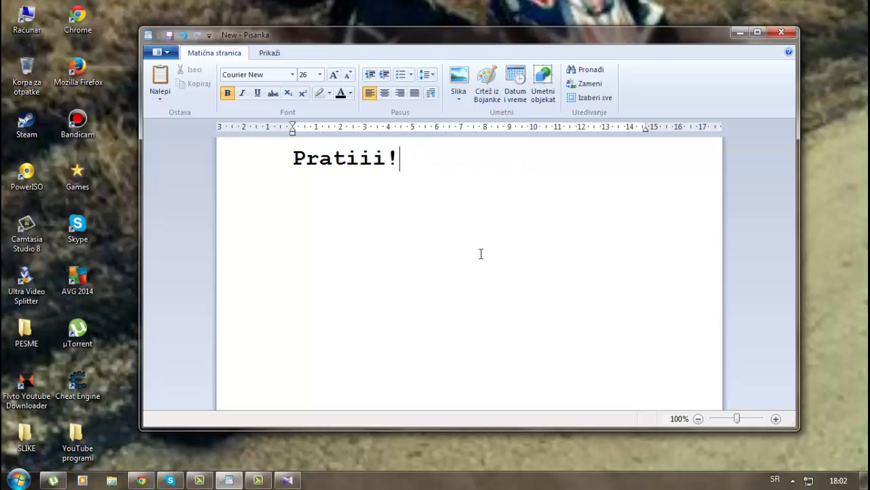
{"action": "left_click", "coordinate": [739, 32]}
- Launch GGMM from the GTA Sanandreas folder on the UKI (D:) drive and close the folder window
{"action": "double_click", "coordinate": [28, 20]}
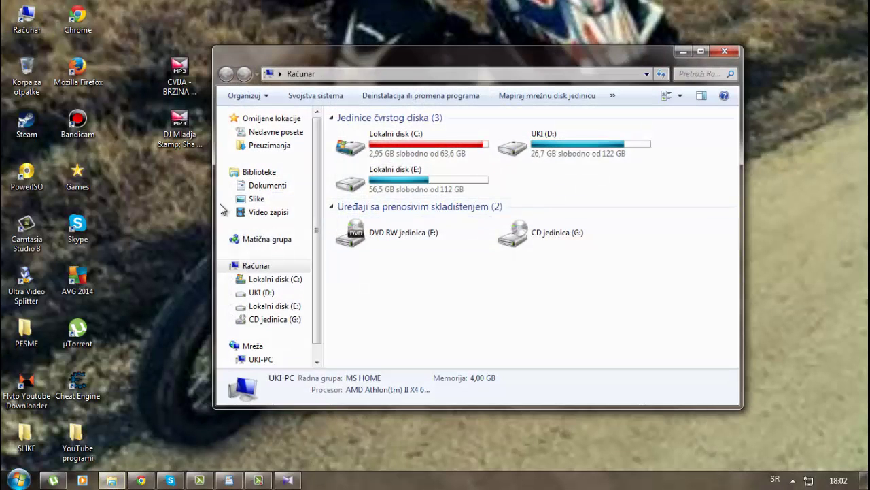
{"action": "left_click", "coordinate": [270, 306]}
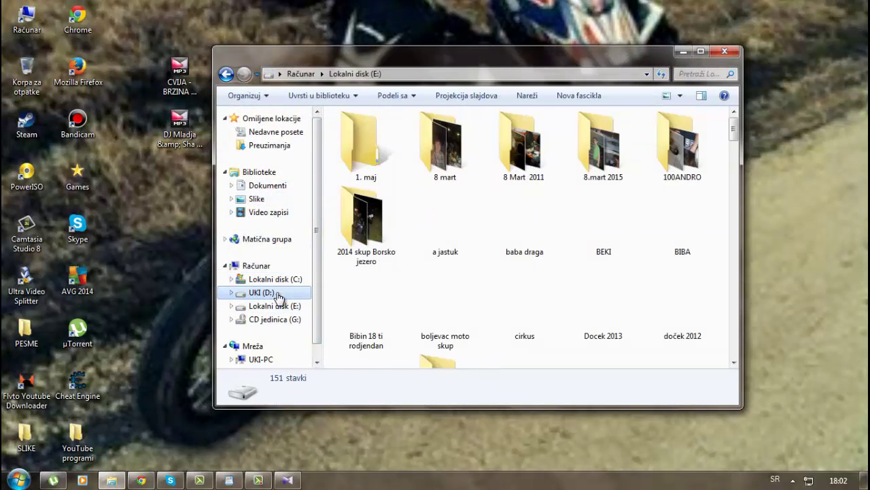
{"action": "left_click", "coordinate": [264, 292]}
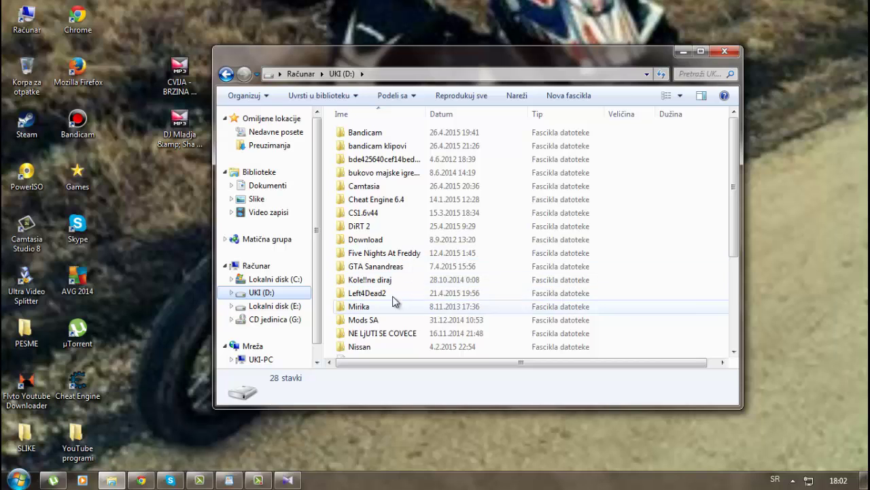
{"action": "double_click", "coordinate": [397, 266]}
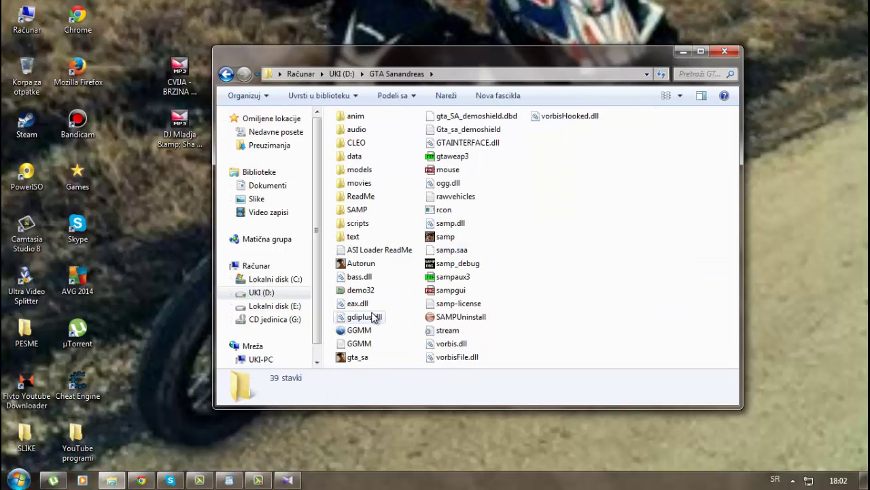
{"action": "left_click", "coordinate": [362, 331]}
{"action": "left_click", "coordinate": [725, 52]}
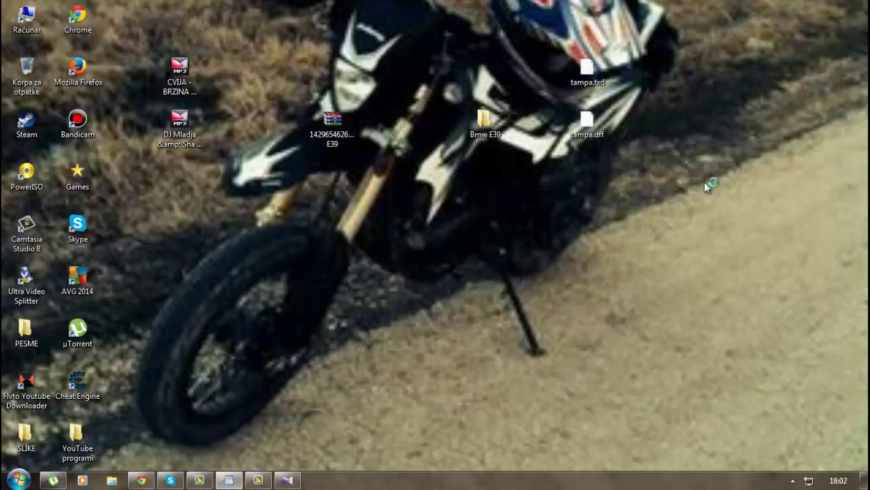
- Switch to WordPad and replace the note with "Udjete u taj program i sad me pazljivo pratite da nebi nesto zabrljali :D"
{"action": "left_click", "coordinate": [227, 480]}
{"action": "left_click_drag", "start_coordinate": [459, 185], "coordinate": [311, 173]}
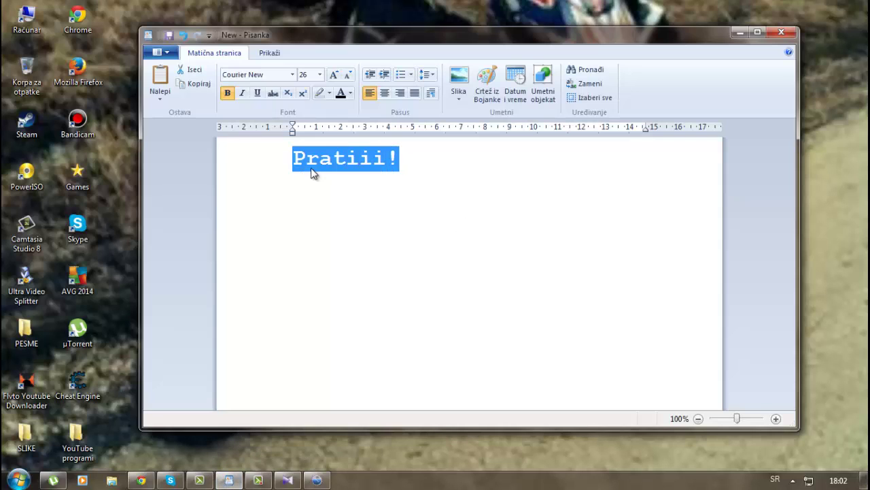
{"action": "type", "text": "Udjete"}
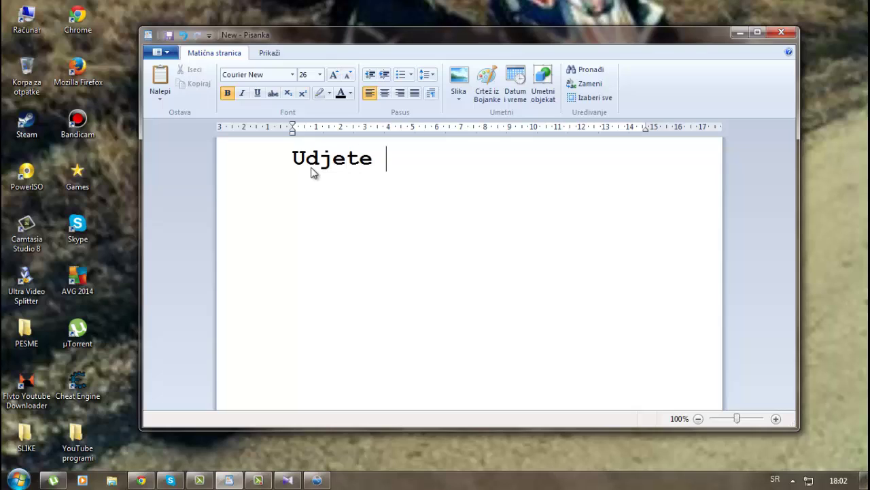
{"action": "type", "text": " u taj progra"}
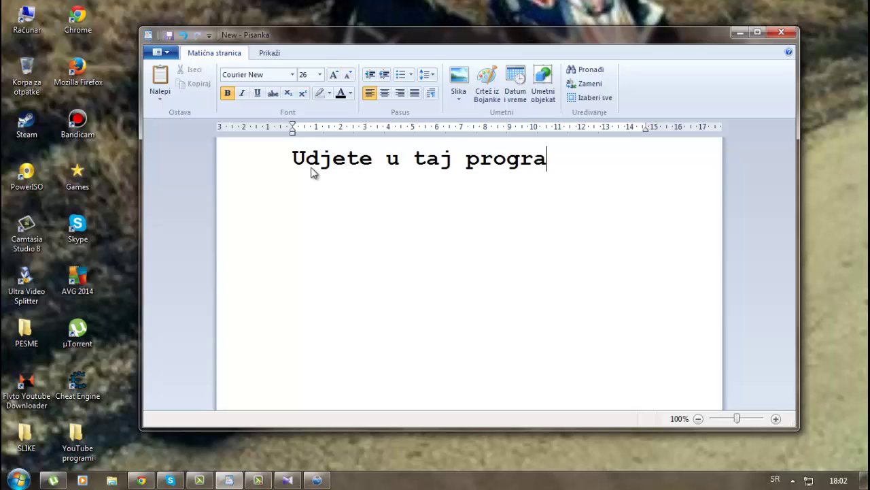
{"action": "type", "text": "m i sad me pa"}
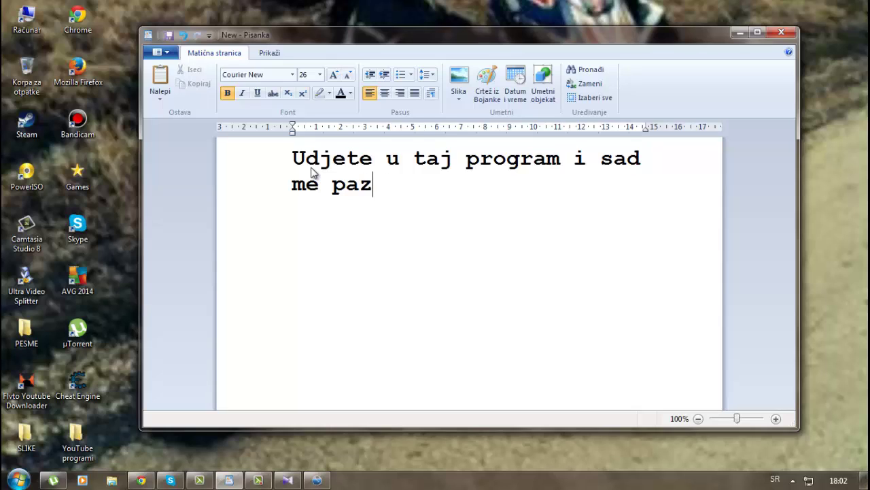
{"action": "type", "text": "zljibo "}
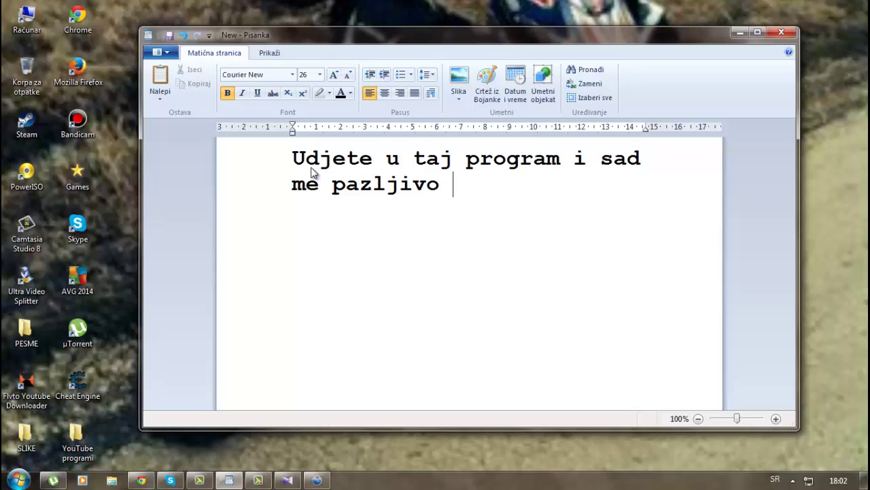
{"action": "type", "text": "pratite "}
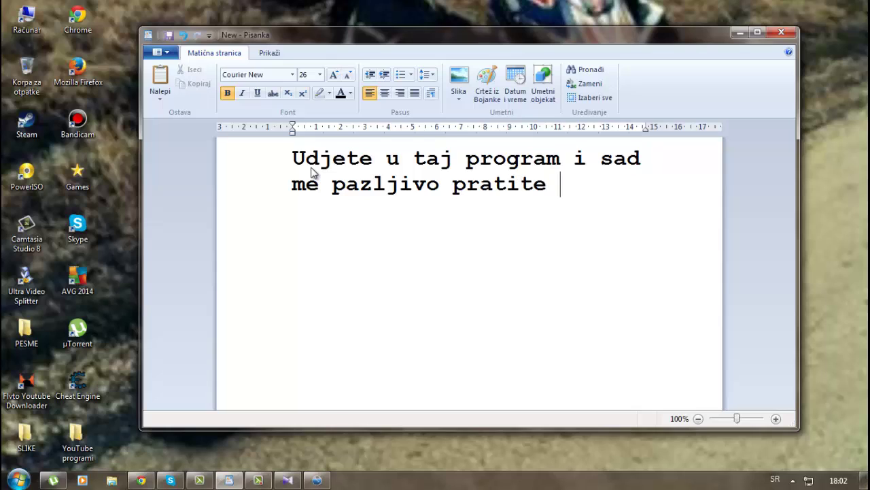
{"action": "type", "text": "da nebi nesto zabrljali :D"}
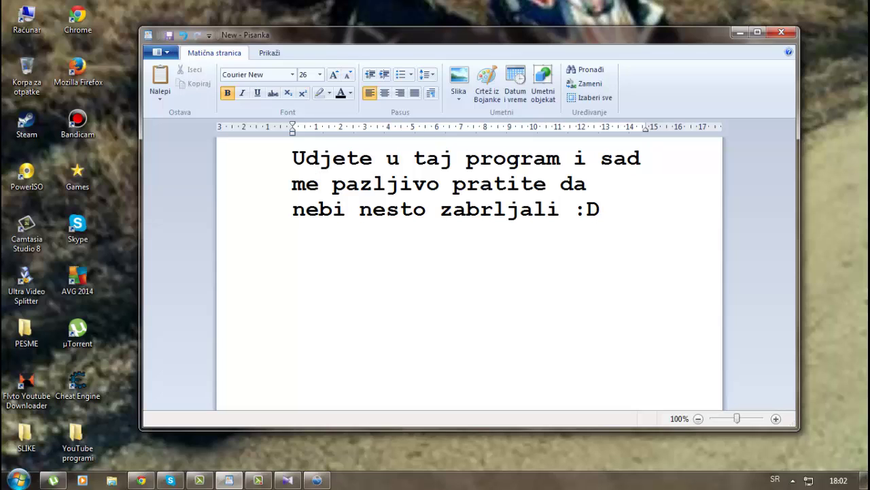
- Clear the note about following along carefully in the program and minimize WordPad
{"action": "left_click_drag", "start_coordinate": [620, 243], "coordinate": [357, 163]}
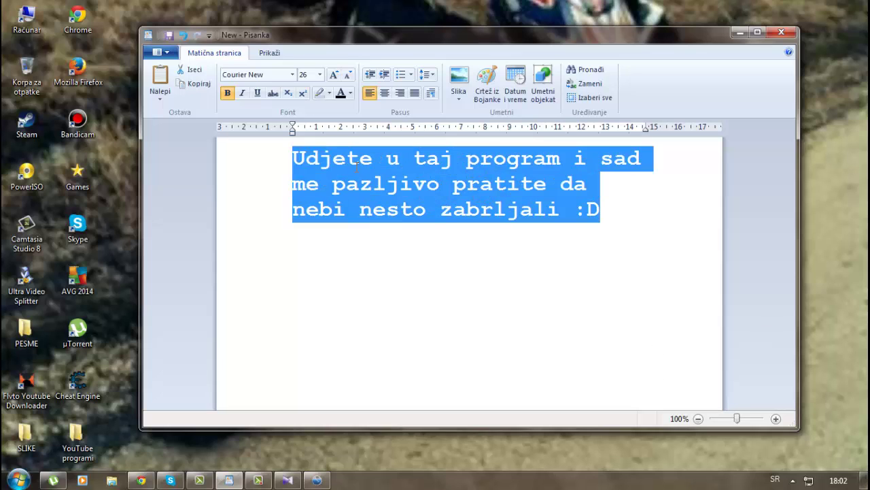
{"action": "key", "text": "Delete"}
{"action": "left_click", "coordinate": [740, 32]}
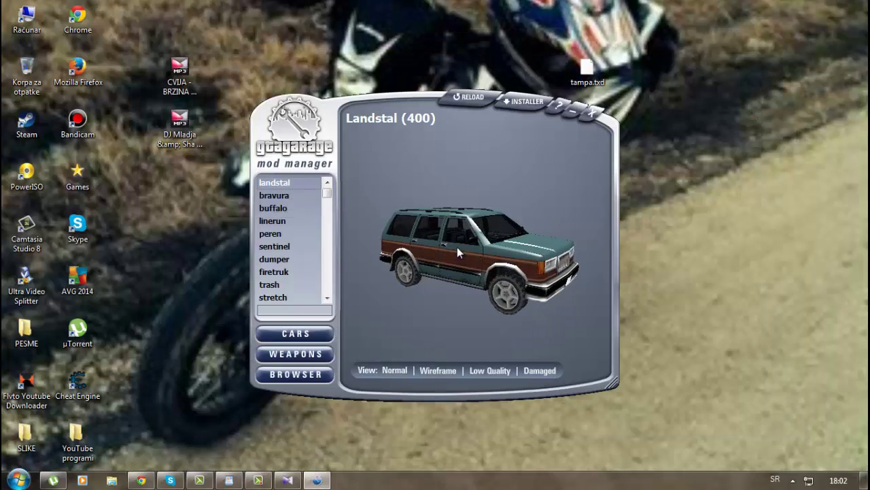
- Move the GTA Garage Mod Manager window clear of the tampa files and find the car "tampa" in its list
{"action": "left_click", "coordinate": [459, 97]}
{"action": "left_click", "coordinate": [242, 280]}
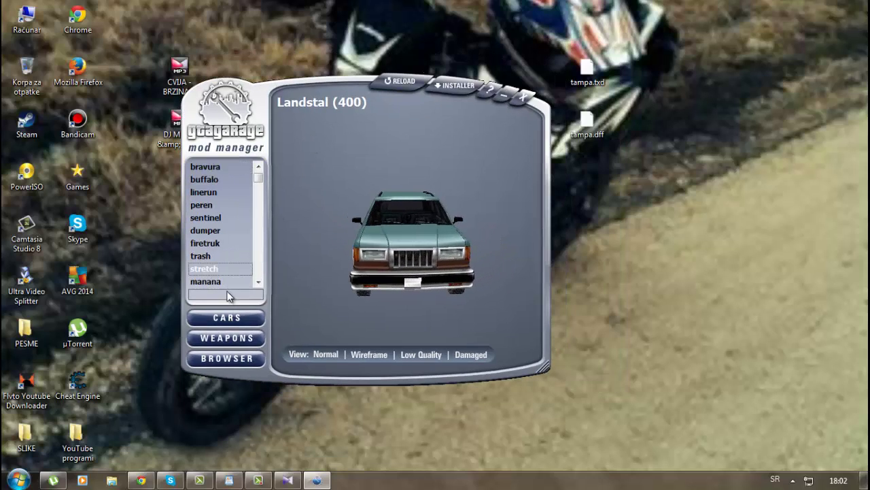
{"action": "left_click", "coordinate": [259, 297]}
{"action": "type", "text": "t"}
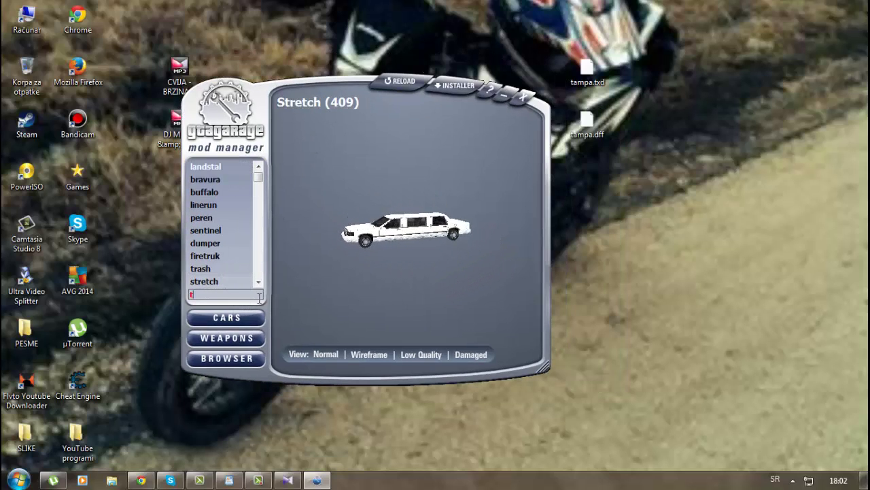
{"action": "type", "text": "ampa"}
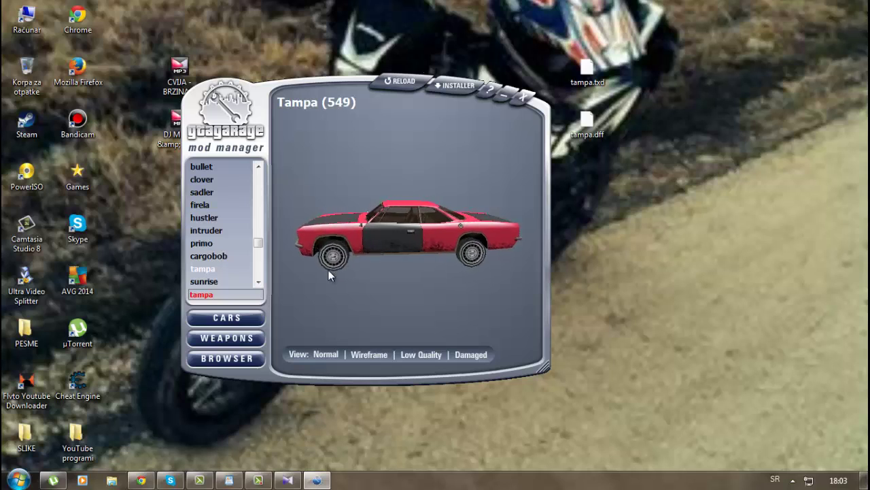
- Switch to WordPad and write the note "Ako necete taj auto samo promenite ime"
{"action": "left_click", "coordinate": [229, 481]}
{"action": "type", "text": "Ako n"}
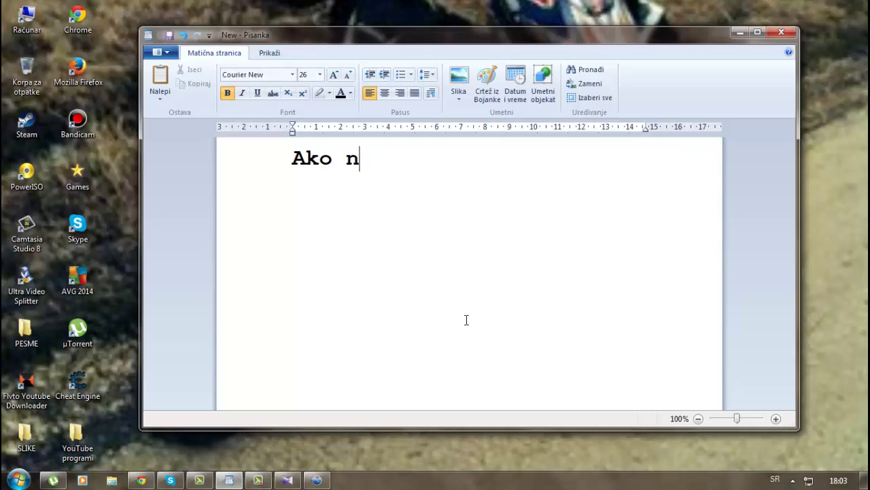
{"action": "type", "text": "ece te t"}
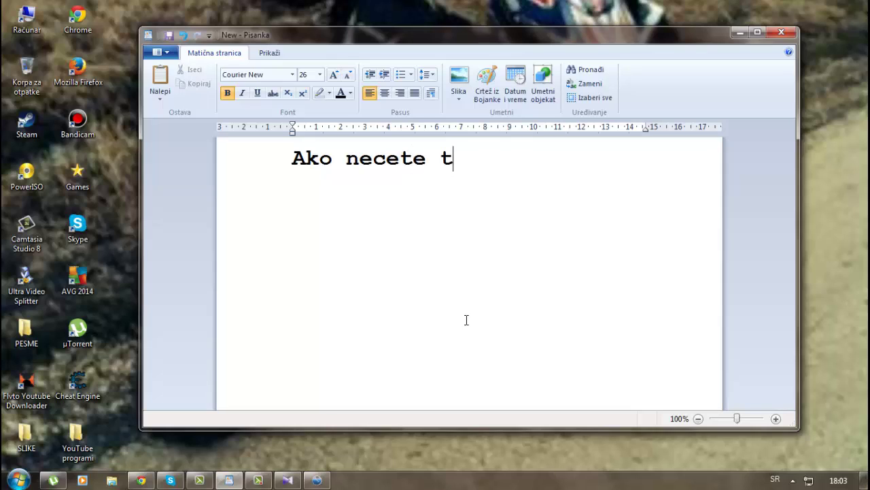
{"action": "type", "text": "aj auto samo promenite ie"}
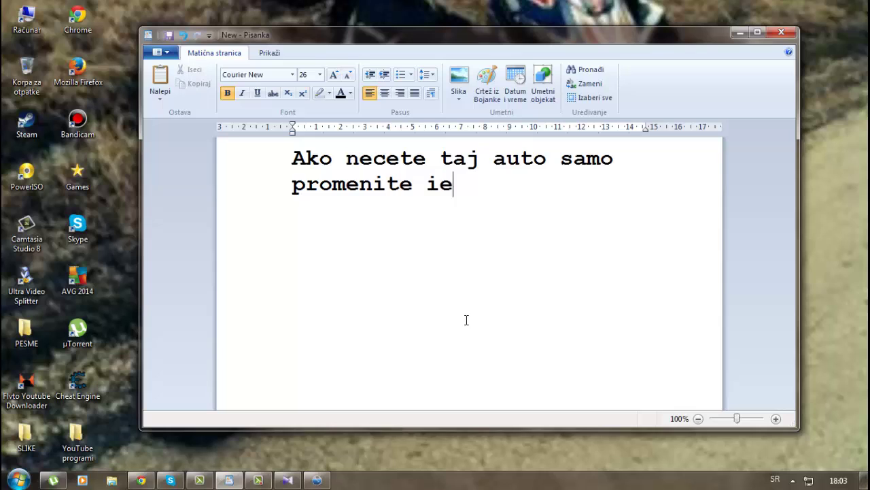
{"action": "key", "text": "BackSpace"}
{"action": "type", "text": "me"}
- Clear the note about changing the car name and minimize WordPad
{"action": "left_click_drag", "start_coordinate": [604, 258], "coordinate": [397, 112]}
{"action": "key", "text": "Delete"}
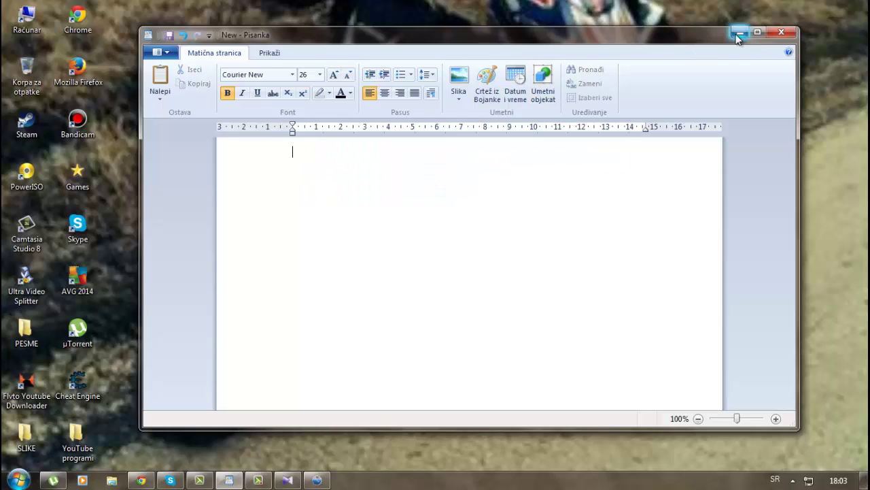
{"action": "left_click", "coordinate": [735, 34]}
- Select the primo car in the mod manager, view its model, and replace the search text with "primo"
{"action": "left_click_drag", "start_coordinate": [231, 295], "coordinate": [190, 294]}
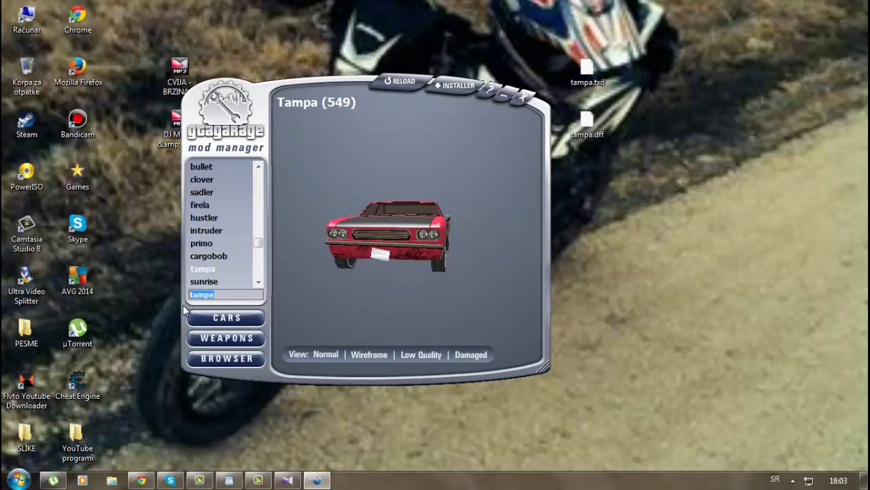
{"action": "left_click", "coordinate": [218, 243]}
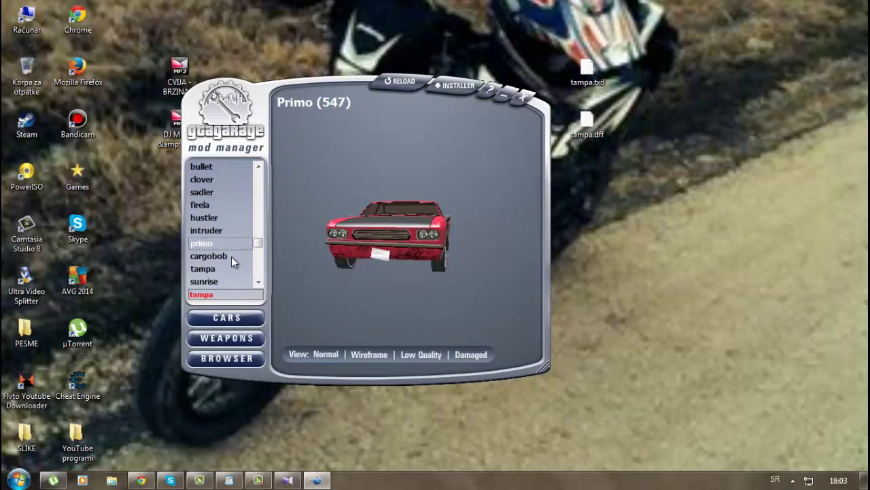
{"action": "mouse_move", "coordinate": [398, 246]}
{"action": "left_mouse_down"}
{"action": "mouse_move", "coordinate": [439, 242]}
{"action": "mouse_move", "coordinate": [395, 238]}
{"action": "left_mouse_up"}
{"action": "double_click", "coordinate": [225, 295]}
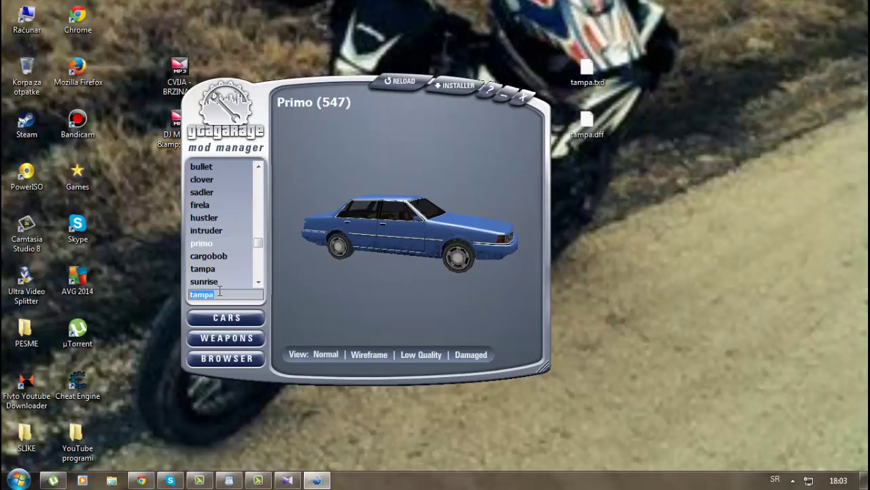
{"action": "type", "text": "primo"}
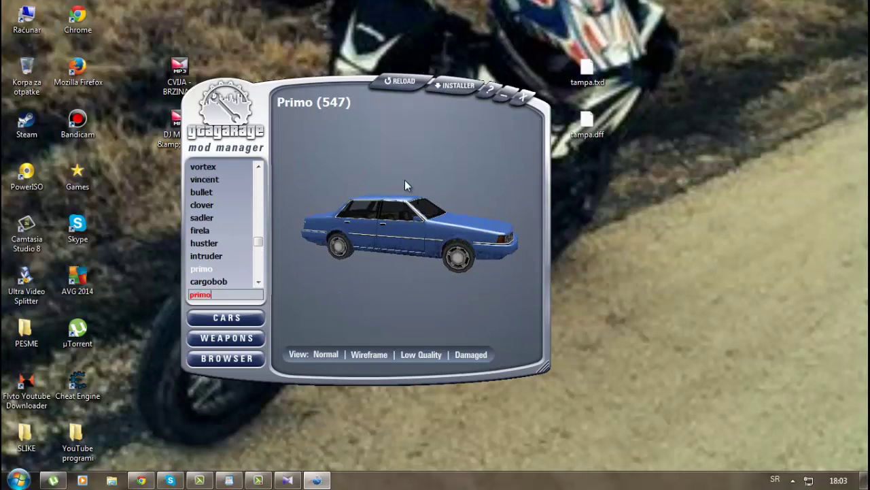
- Rename both tampa files on the desktop together to primo, keeping their .txd and .dff extensions
{"action": "left_click_drag", "start_coordinate": [626, 49], "coordinate": [593, 145]}
{"action": "right_click", "coordinate": [595, 125]}
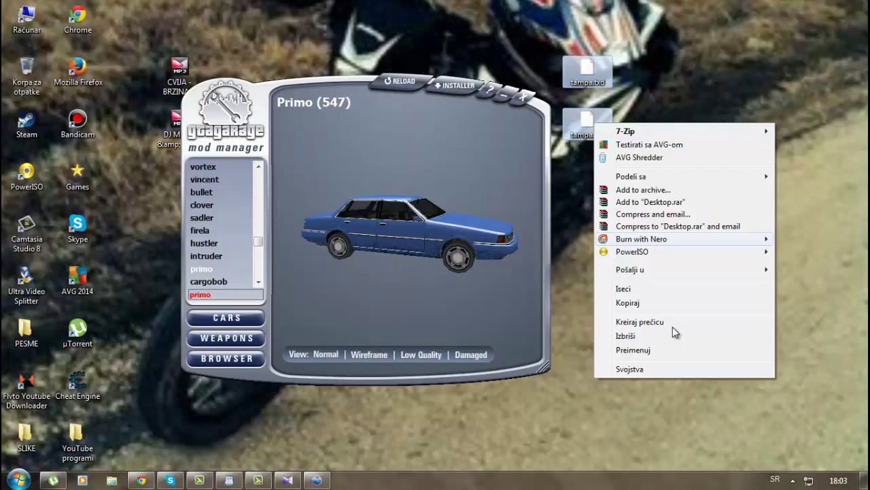
{"action": "left_click", "coordinate": [633, 351]}
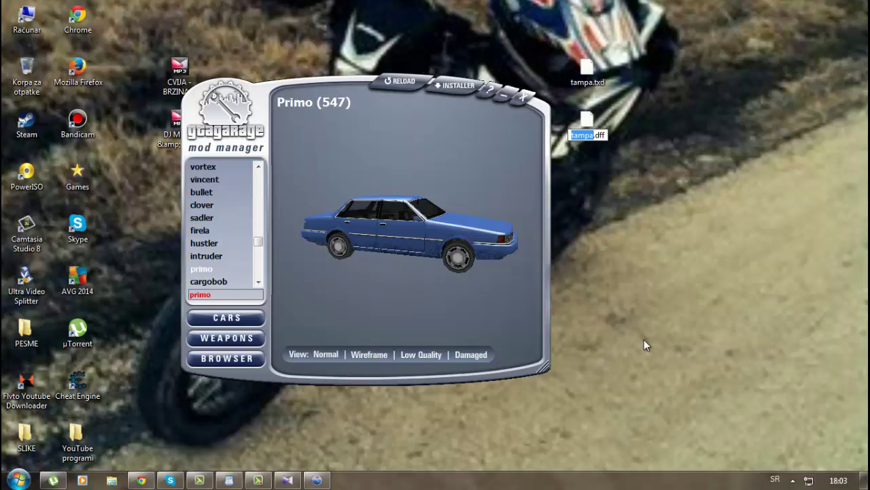
{"action": "type", "text": "primo"}
{"action": "key", "text": "Return"}
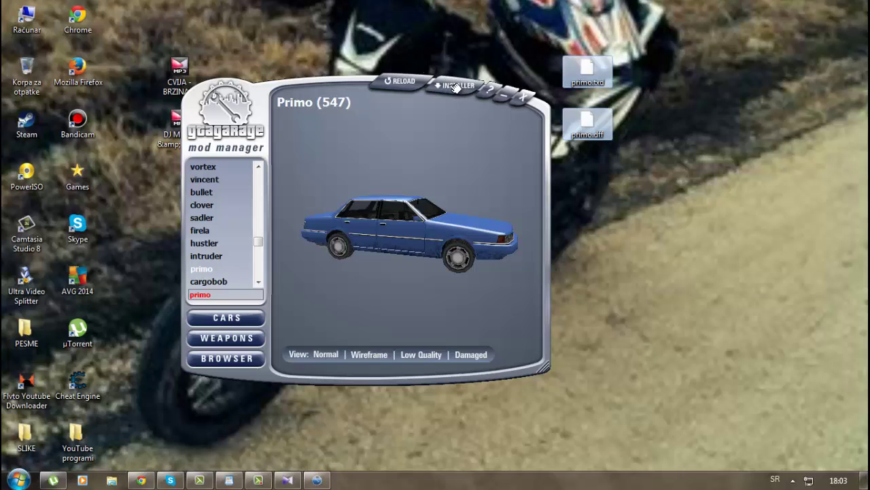
- Switch to WordPad and write the note "pratite sad pazljivo"
{"action": "left_click", "coordinate": [229, 480]}
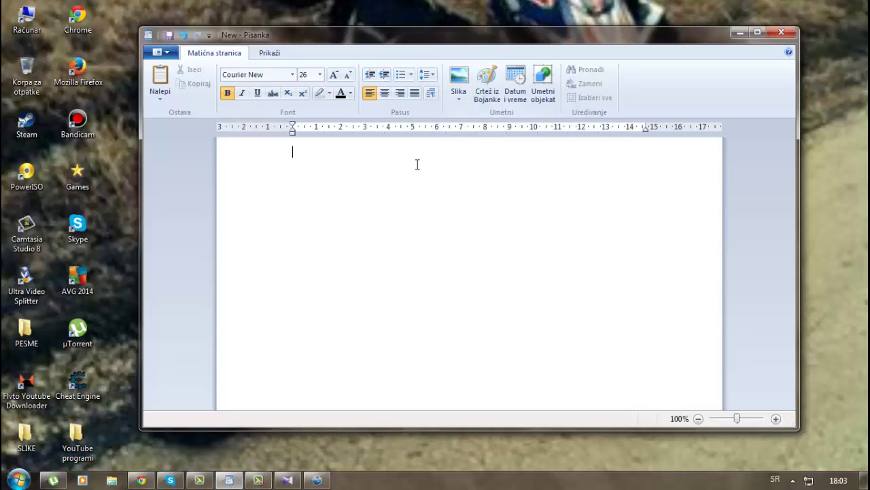
{"action": "type", "text": "pratite s"}
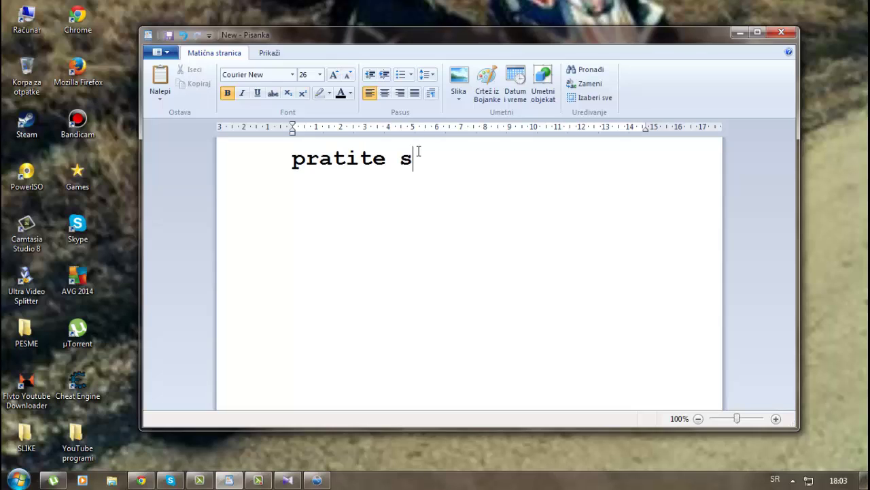
{"action": "type", "text": "ad pat"}
{"action": "key", "text": "BackSpace"}
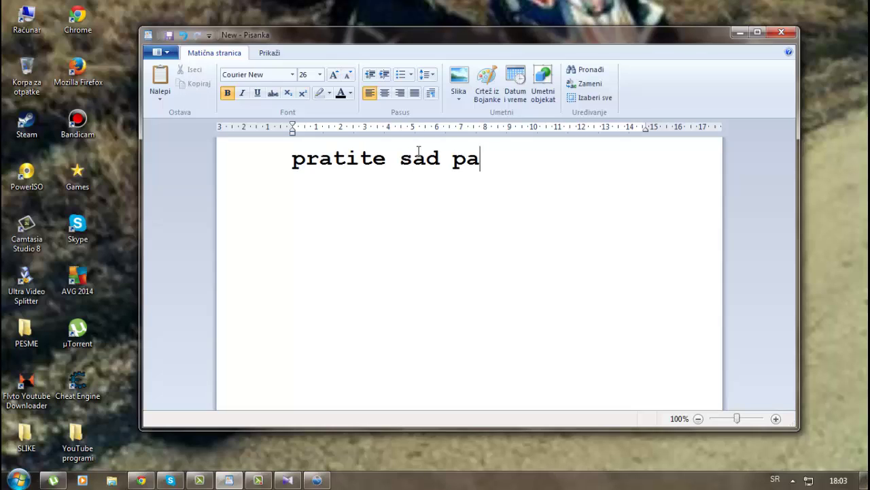
{"action": "type", "text": "zlju"}
{"action": "key", "text": "BackSpace"}
{"action": "type", "text": "ib"}
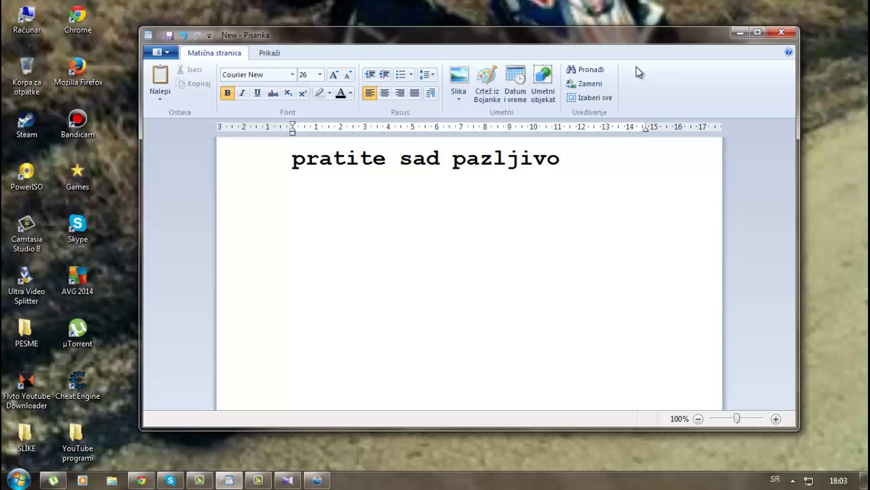
- Clear the note about following carefully and minimize WordPad
{"action": "left_click_drag", "start_coordinate": [577, 200], "coordinate": [292, 173]}
{"action": "key", "text": "BackSpace"}
{"action": "left_click", "coordinate": [740, 32]}
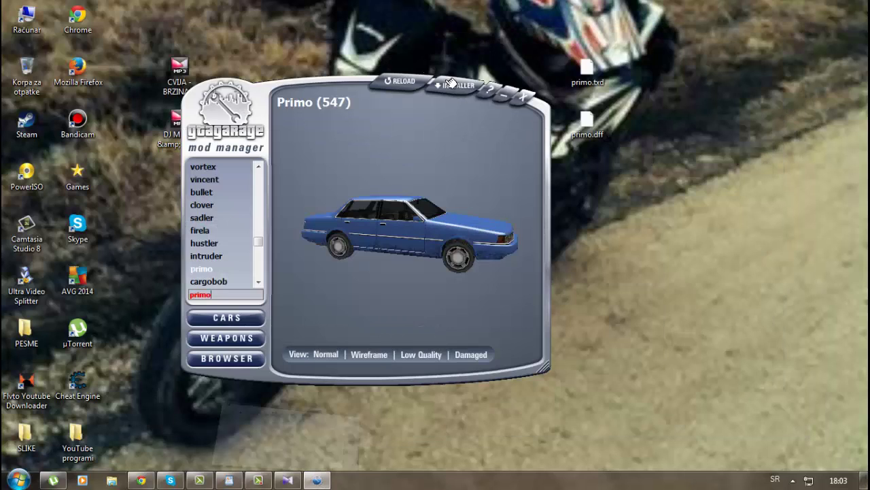
- Open the mod manager's car installer and load primo.dff from the desktop as the DFF model
{"action": "left_click", "coordinate": [454, 85]}
{"action": "left_click", "coordinate": [462, 102]}
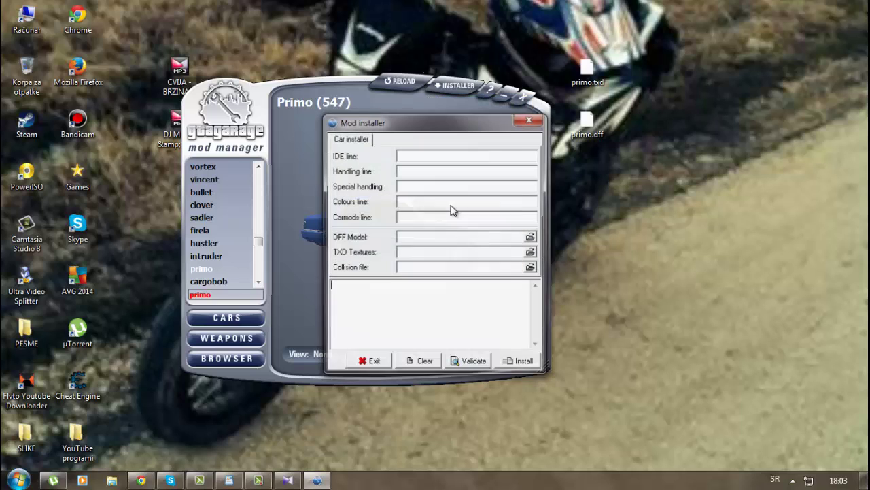
{"action": "left_click", "coordinate": [532, 236]}
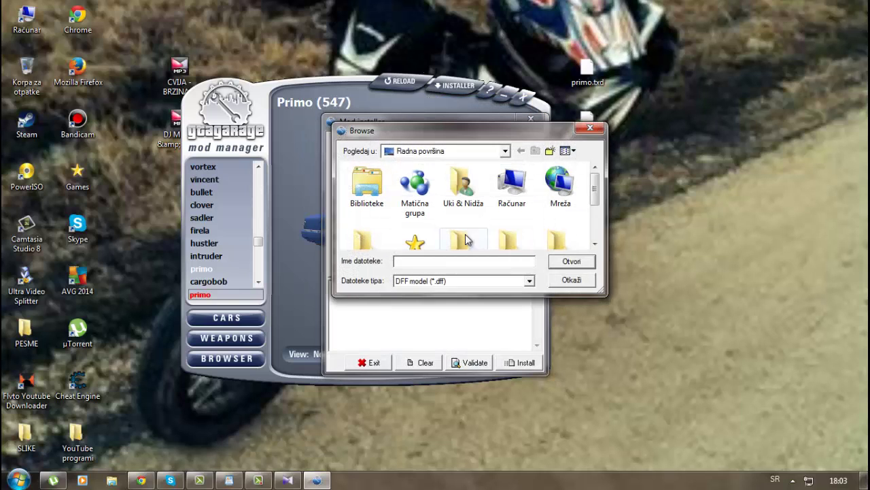
{"action": "scroll", "coordinate": [544, 224], "scroll_direction": "down", "scroll_amount": 5}
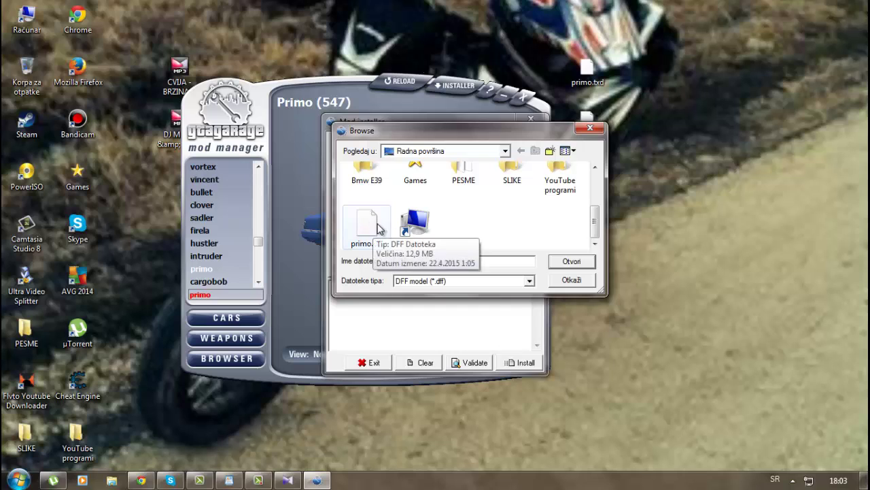
{"action": "double_click", "coordinate": [367, 224]}
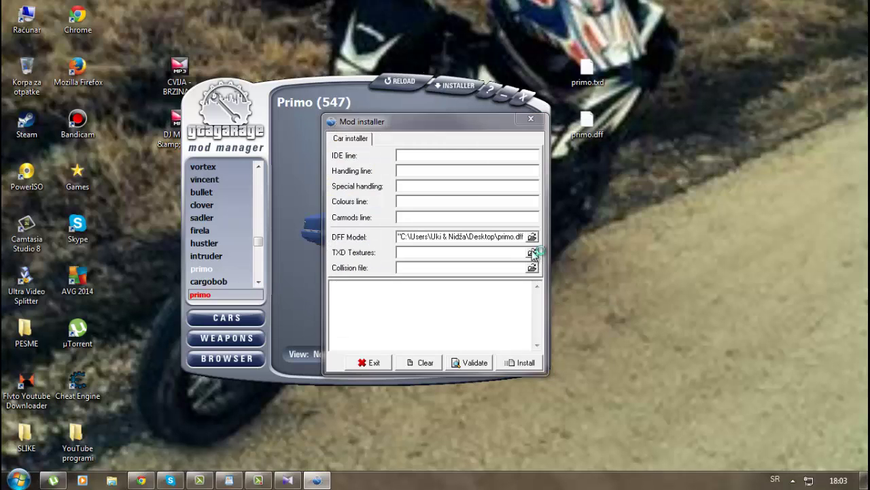
- Load primo.txd from the desktop as the TXD textures and install the mod
{"action": "left_click", "coordinate": [533, 252]}
{"action": "scroll", "coordinate": [435, 227], "scroll_direction": "down", "scroll_amount": 5}
{"action": "left_click", "coordinate": [372, 238]}
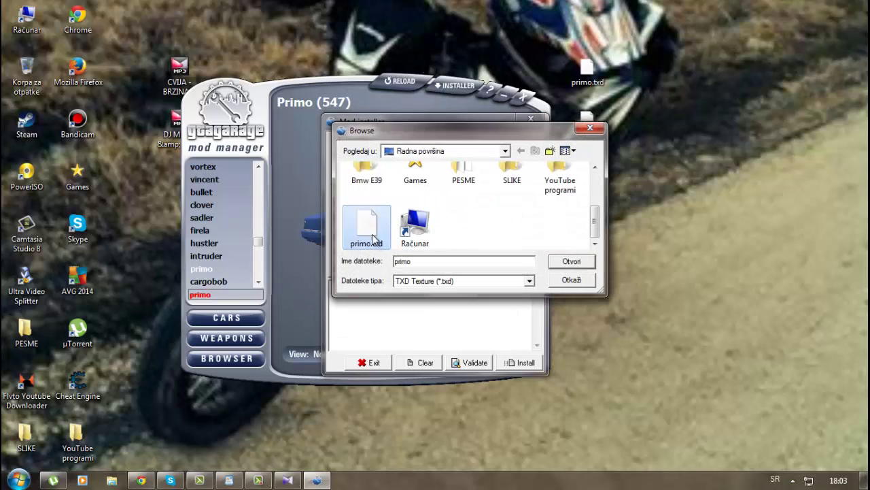
{"action": "left_click", "coordinate": [563, 266]}
{"action": "left_click", "coordinate": [525, 363]}
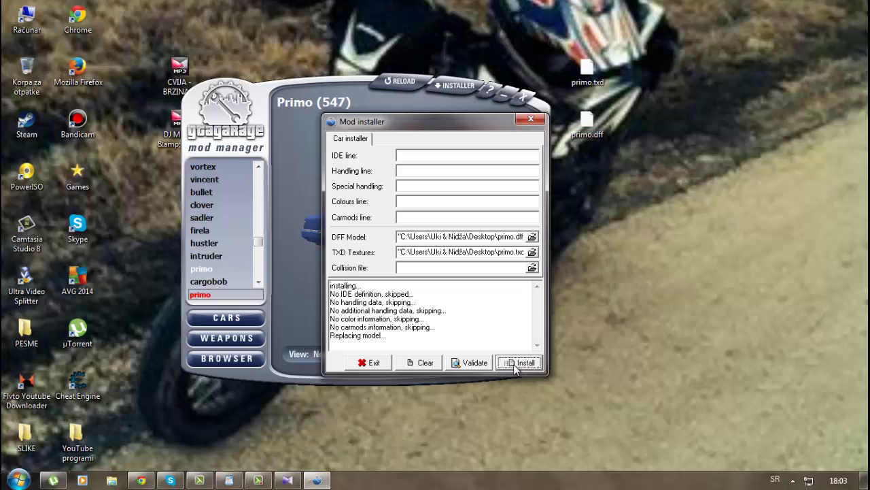
- Switch to WordPad and write the note "Sad se mod polako ubacije i kad se zavrsi samo izadjete"
{"action": "left_click", "coordinate": [230, 480]}
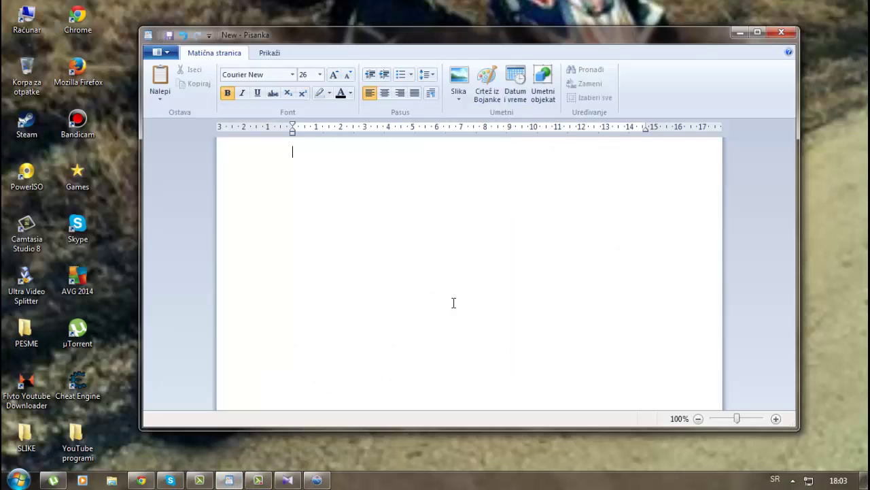
{"action": "type", "text": "Sad se m"}
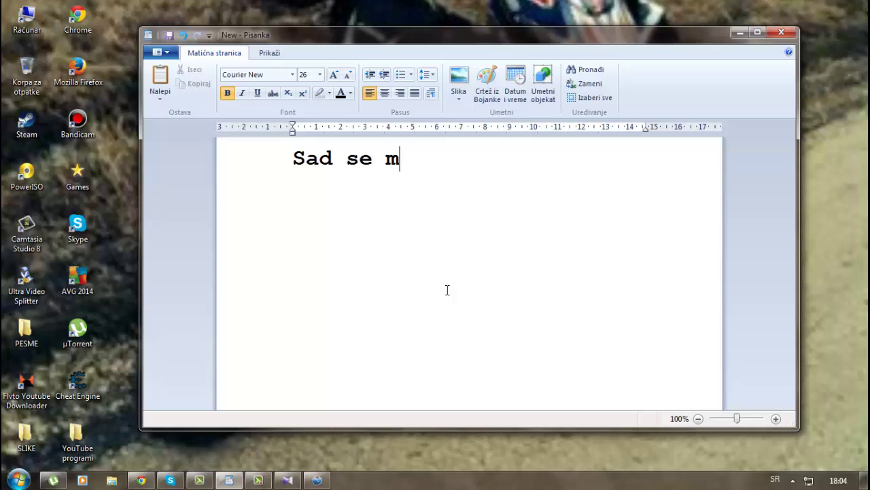
{"action": "type", "text": "od polako ub"}
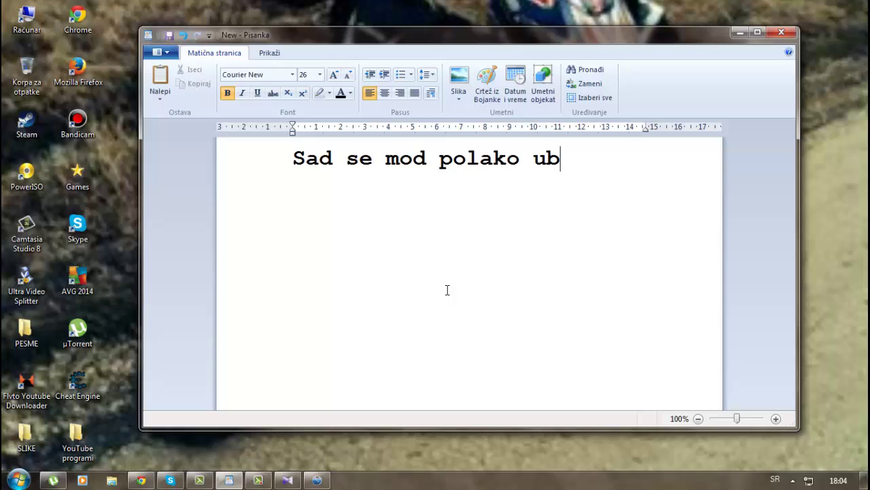
{"action": "type", "text": "acije i kad se "}
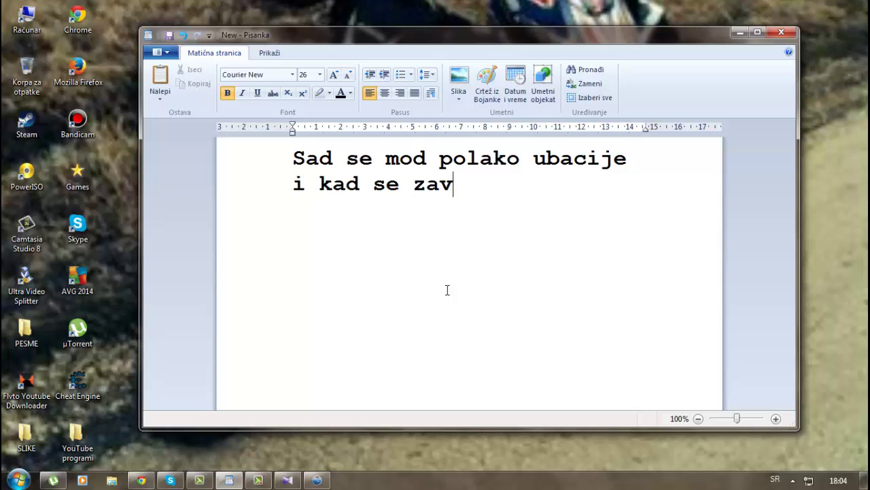
{"action": "type", "text": "zavrsi samo"}
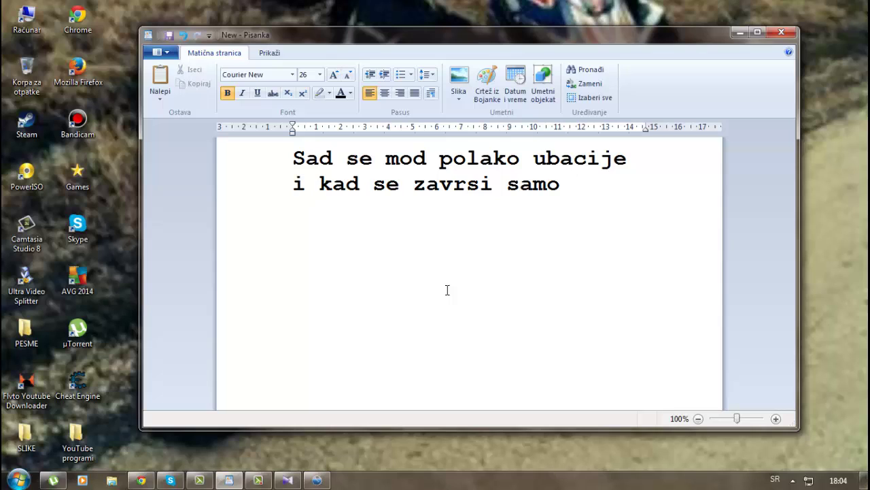
{"action": "type", "text": " izadjete"}
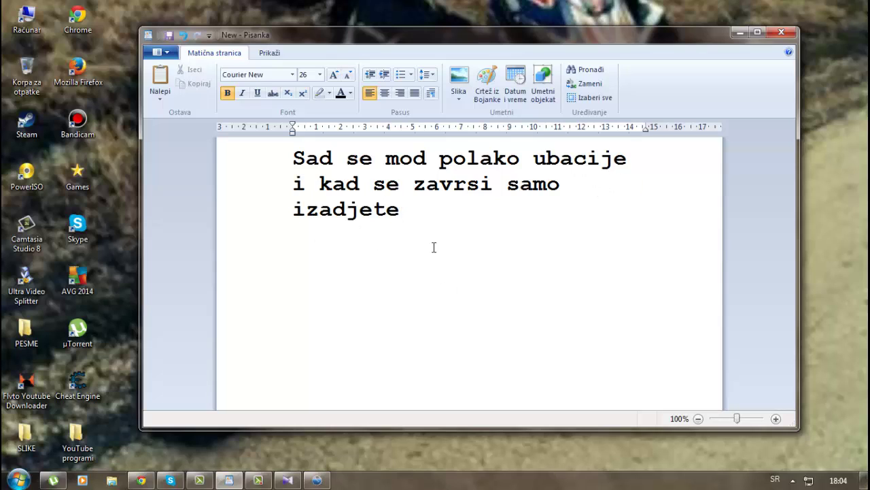
- Clear the installation note, put WordPad away and exit the Mod installer dialog
{"action": "key", "text": "ctrl+a"}
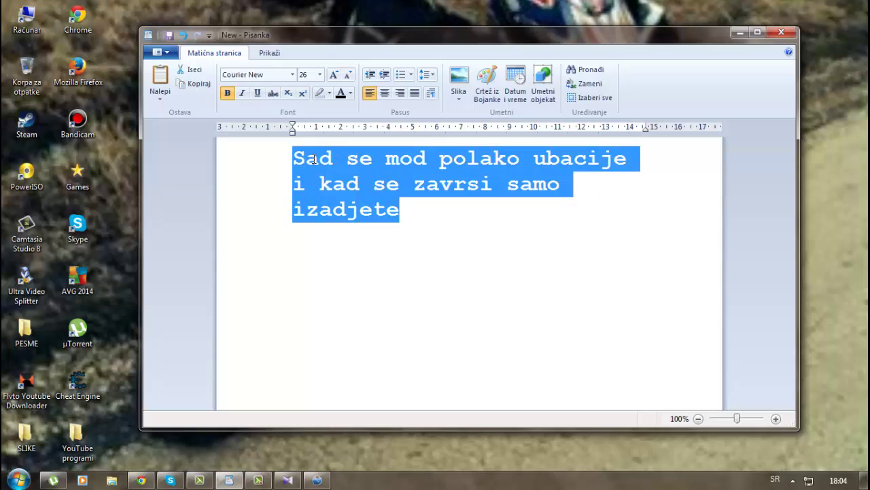
{"action": "key", "text": "Delete"}
{"action": "left_click", "coordinate": [740, 32]}
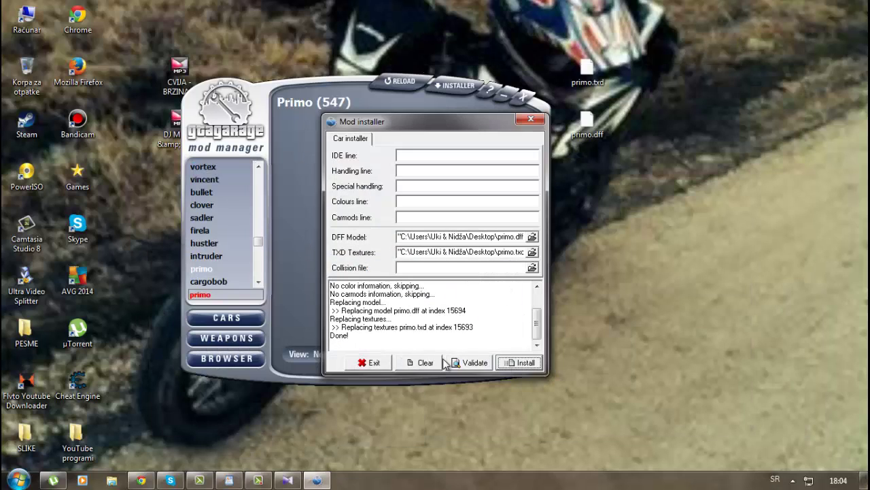
{"action": "left_click", "coordinate": [370, 362]}
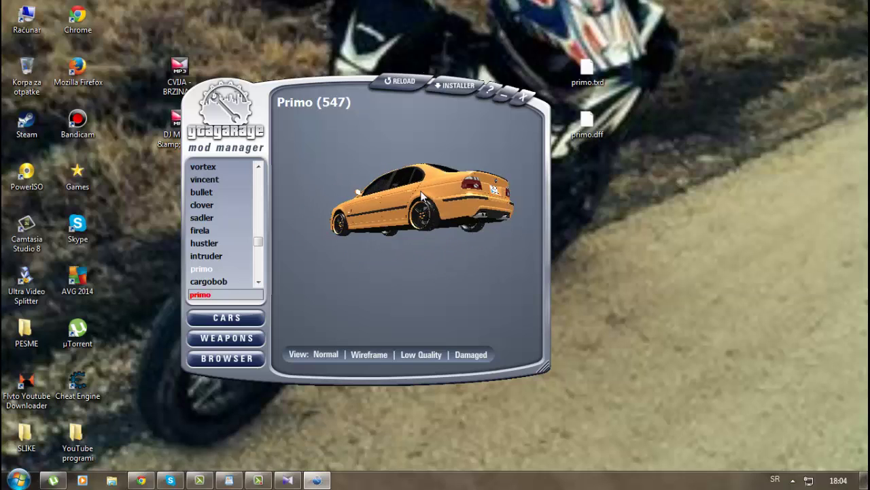
- Switch to WordPad and write the note "Mod je uspesno ubacen"
{"action": "left_click", "coordinate": [230, 481]}
{"action": "type", "text": "Mod je"}
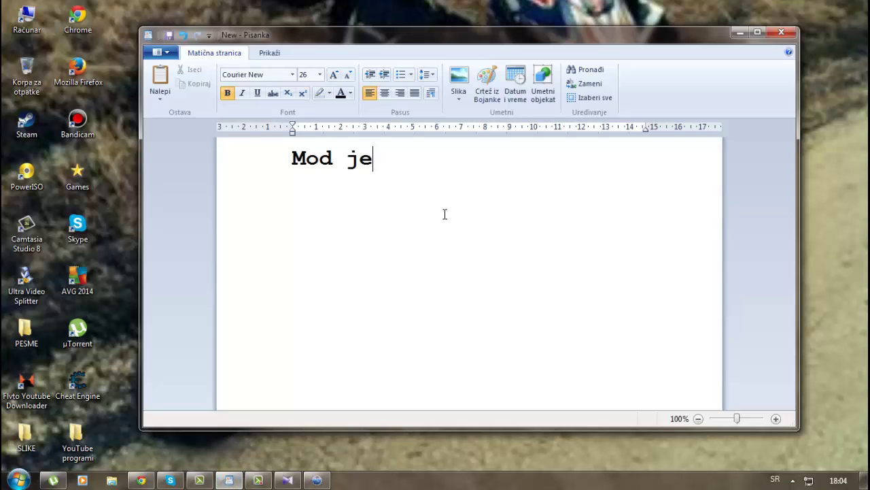
{"action": "type", "text": " uspesno u"}
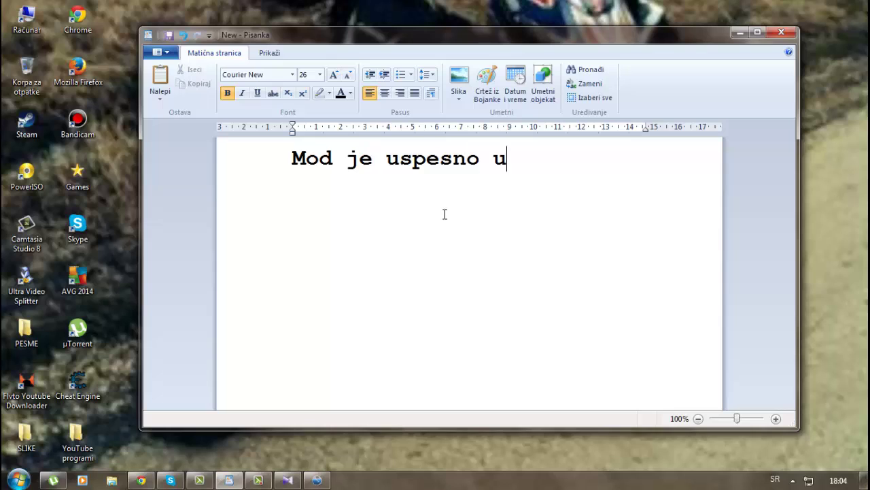
{"action": "type", "text": "bacen"}
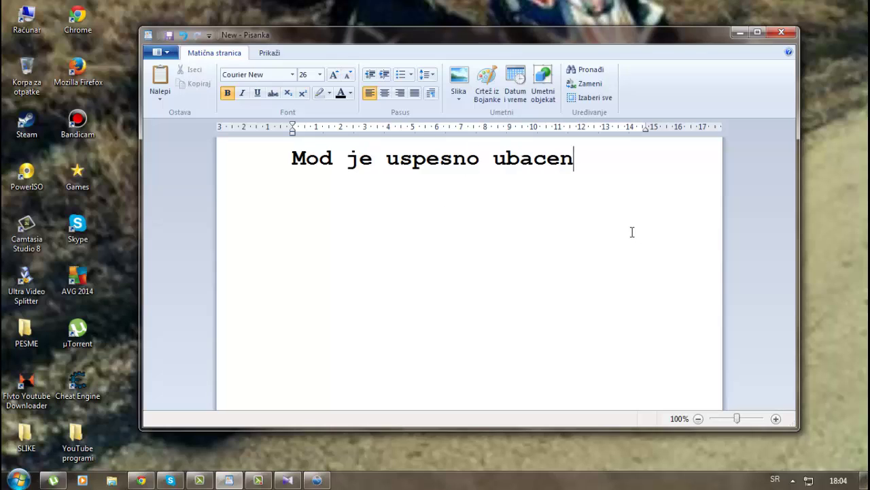
- Replace the note with the closing message "Uzivajte ;)" and select that line
{"action": "key", "text": "ctrl+a"}
{"action": "key", "text": "BackSpace"}
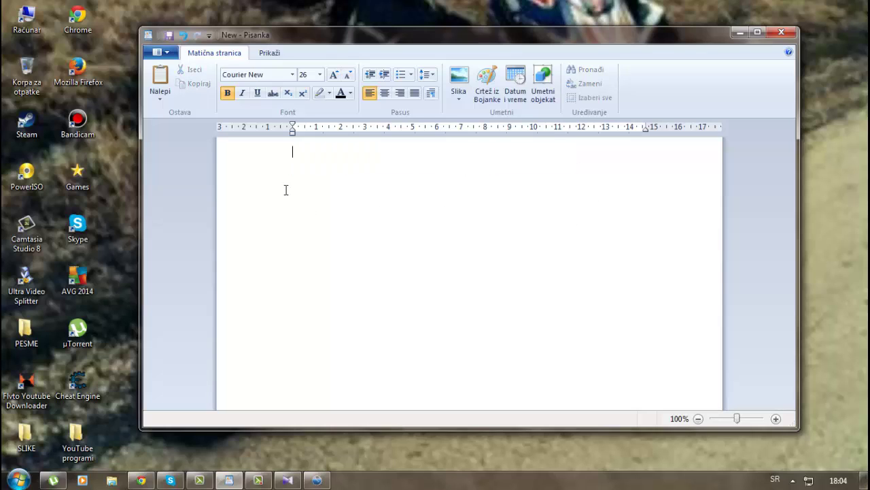
{"action": "type", "text": "Uzivajt"}
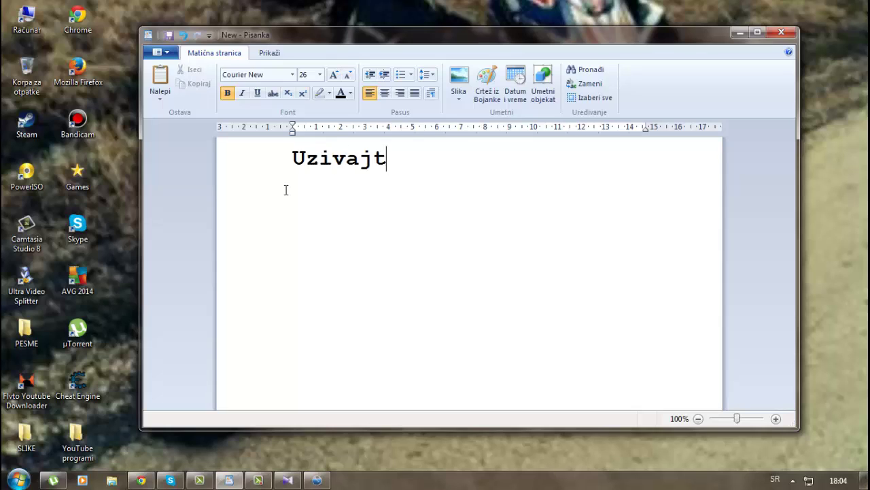
{"action": "type", "text": "e ;)"}
{"action": "triple_click", "coordinate": [331, 155]}
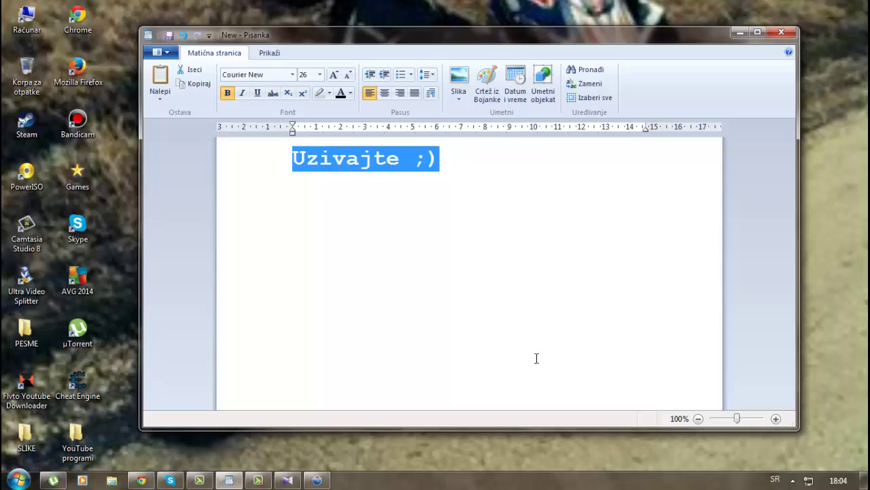